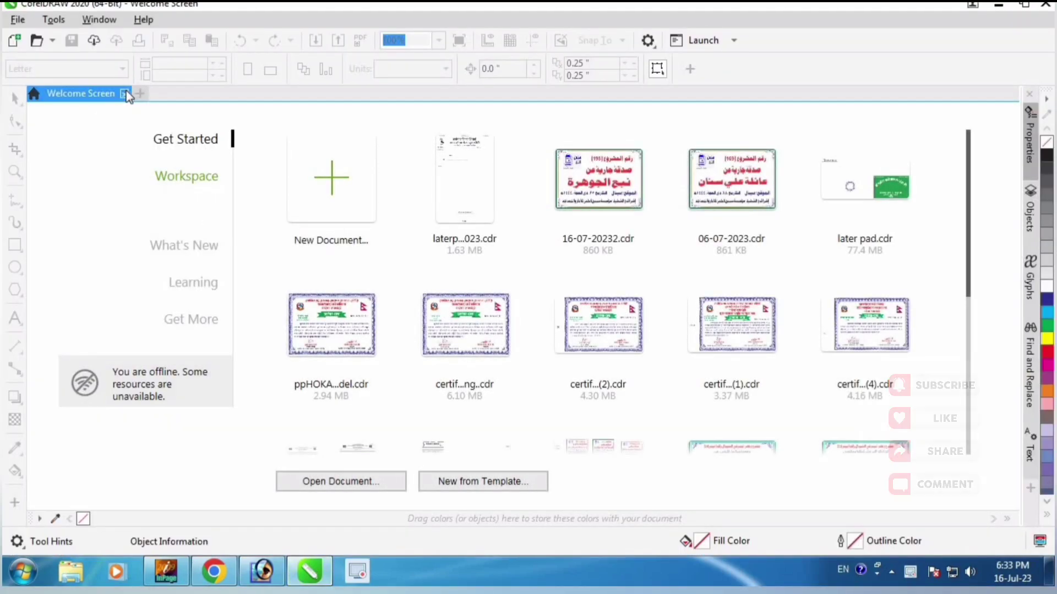
- Close the welcome screen and create a new one-page CMYK document with A4 page size
click(125, 94)
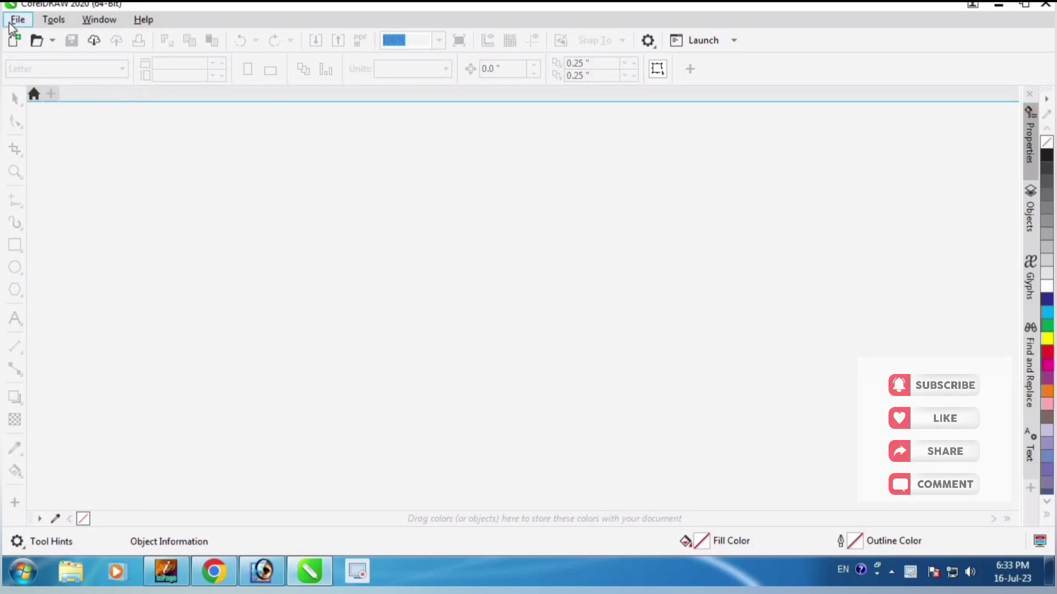
click(8, 22)
click(33, 39)
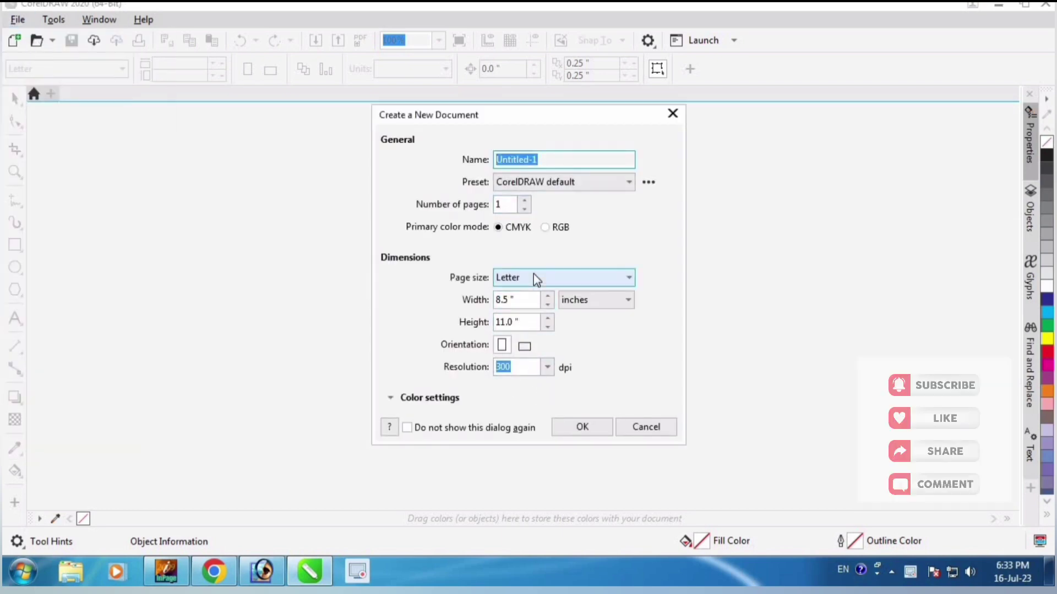
click(533, 275)
scroll(523, 400, up, 1)
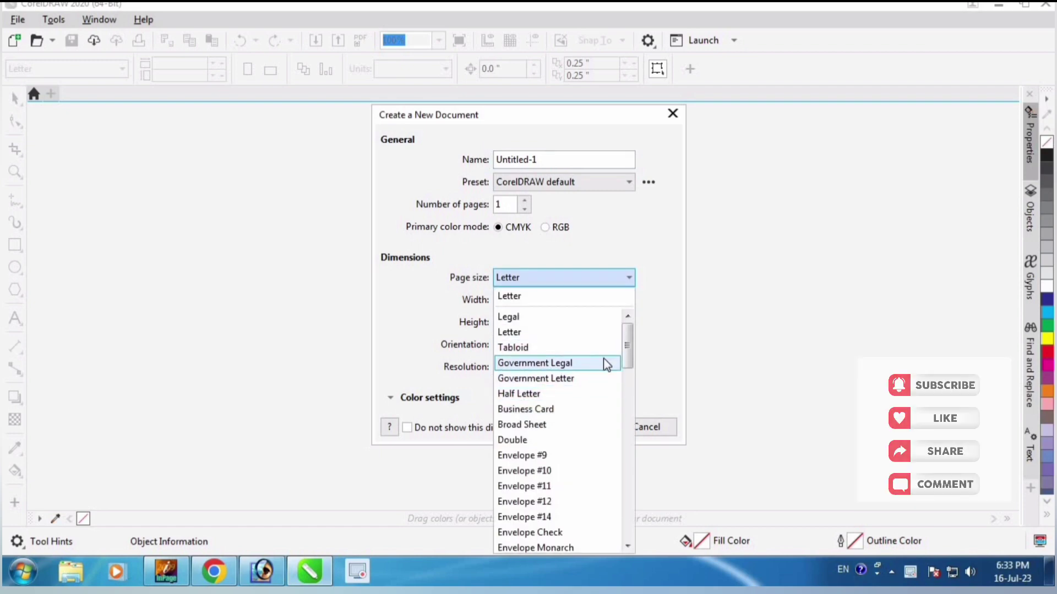
scroll(594, 368, down, 12)
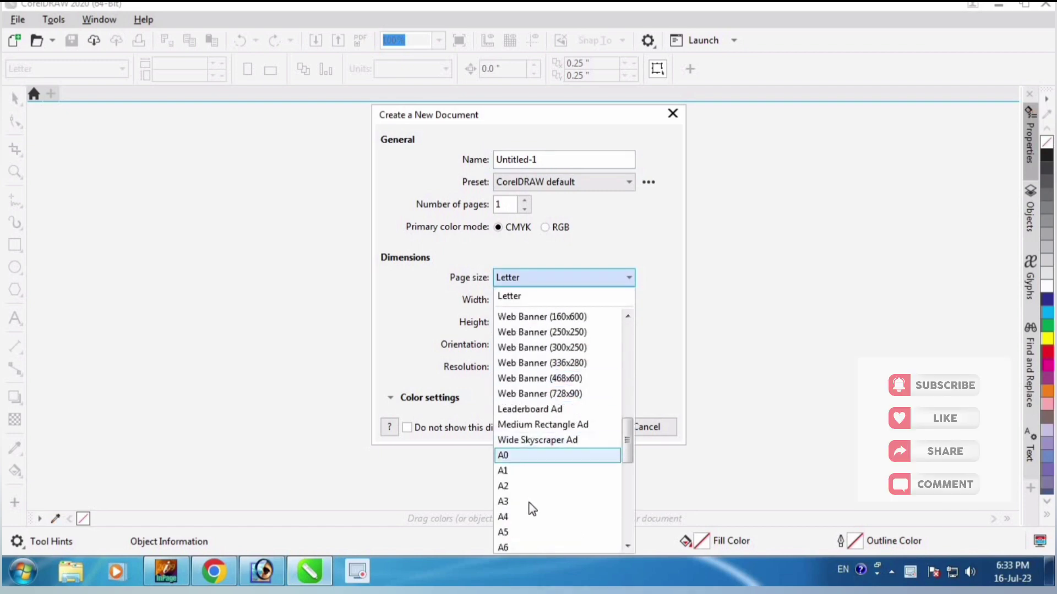
click(524, 515)
click(587, 421)
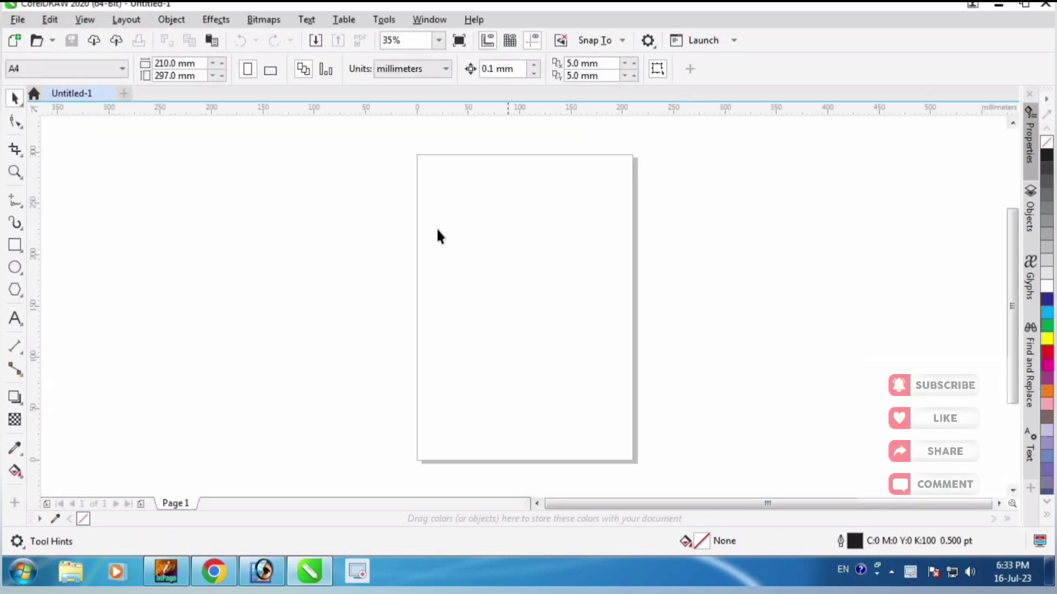
- Draw a circle about 24.7 mm in diameter in the upper part of the page with the Ellipse tool
key(h)
drag(366, 196, 349, 208)
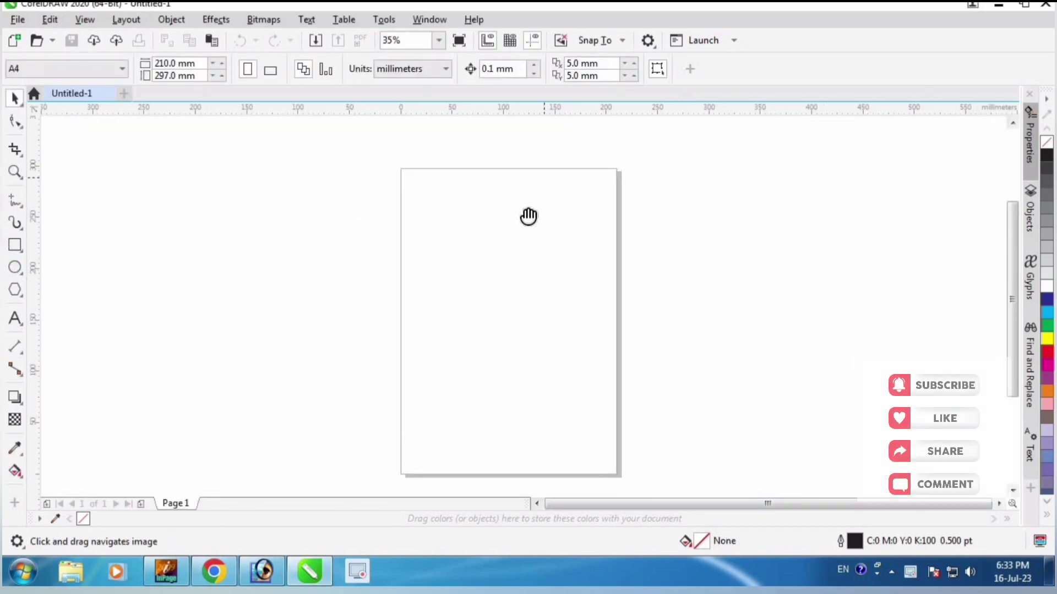
drag(529, 215, 513, 220)
scroll(513, 220, up, 3)
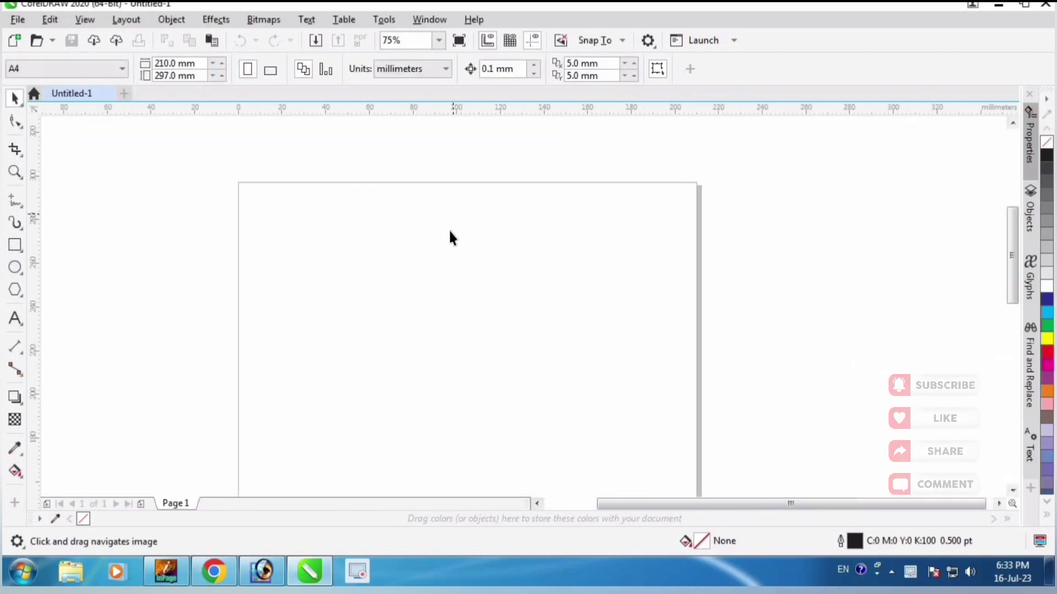
click(15, 266)
scroll(385, 250, up, 4)
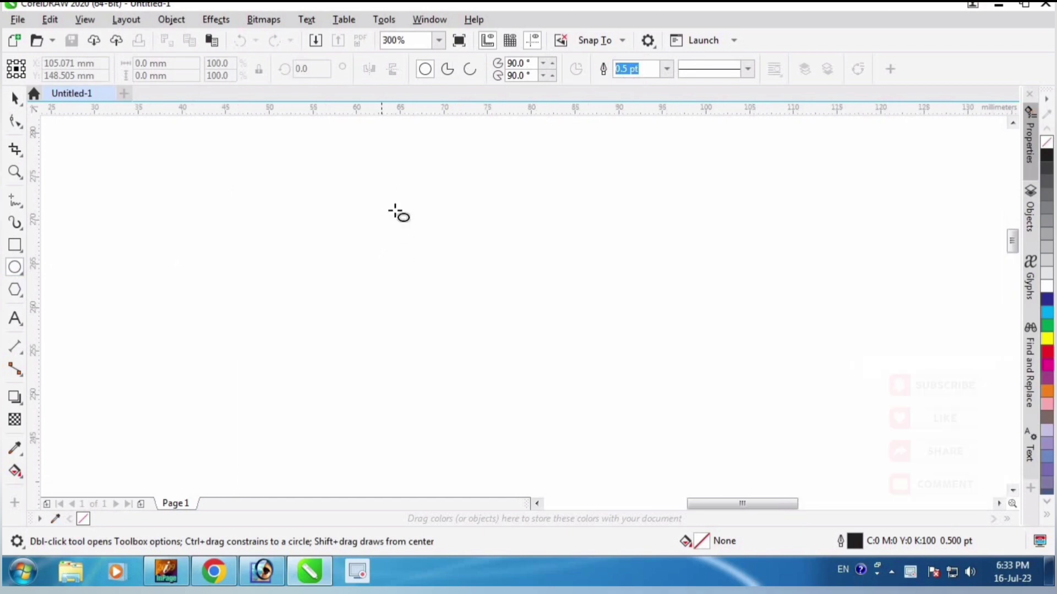
mouse_move(372, 172)
mouse_down()
mouse_move(569, 389)
mouse_move(588, 388)
mouse_up()
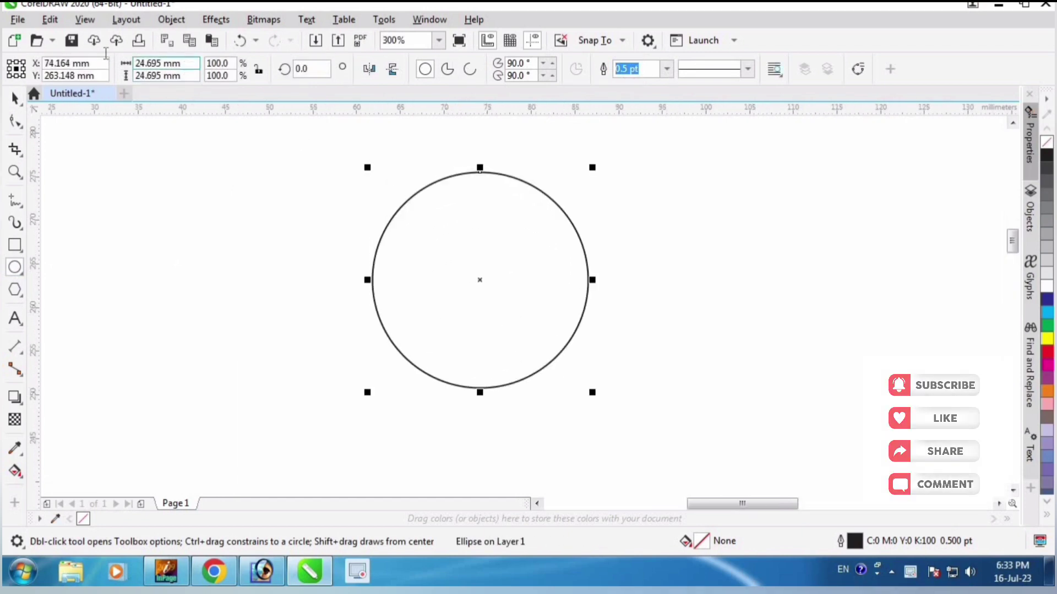
- Set the circle's width and height to 30 mm
click(155, 63)
text(30)
key(Tab)
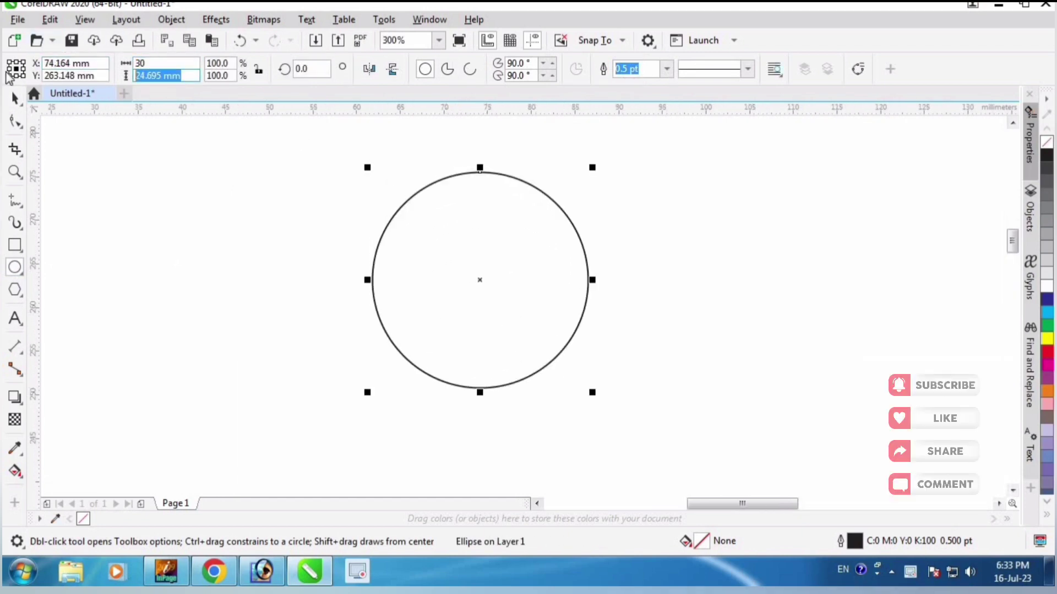
text(30)
key(Return)
scroll(424, 200, up, 1)
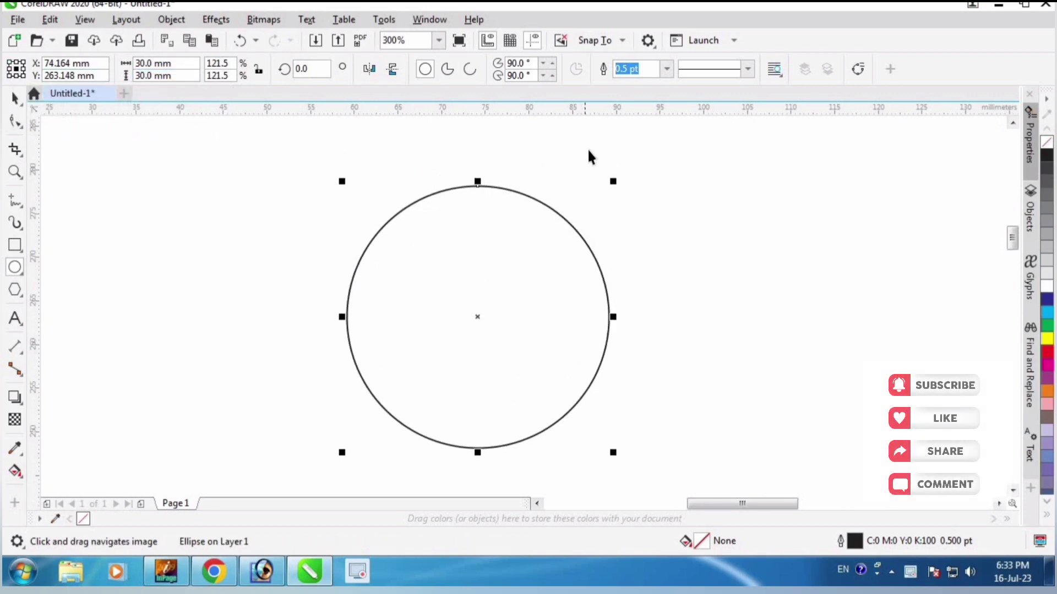
- Create a concentric larger copy of the circle, about 31.75 mm in diameter, with a 1 pt outline
key(space)
drag(615, 182, 631, 174)
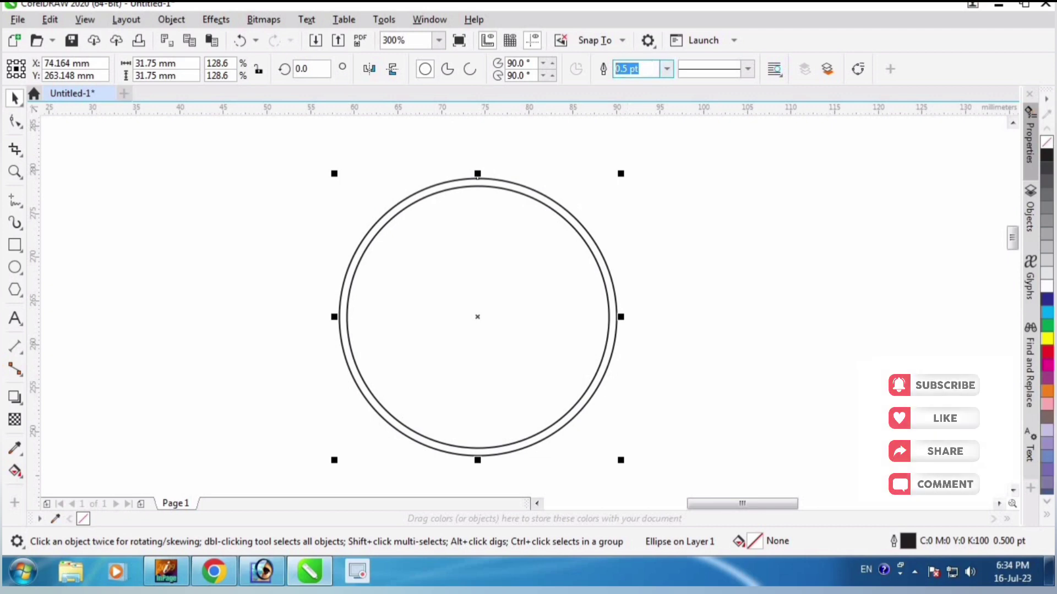
text(1)
key(Return)
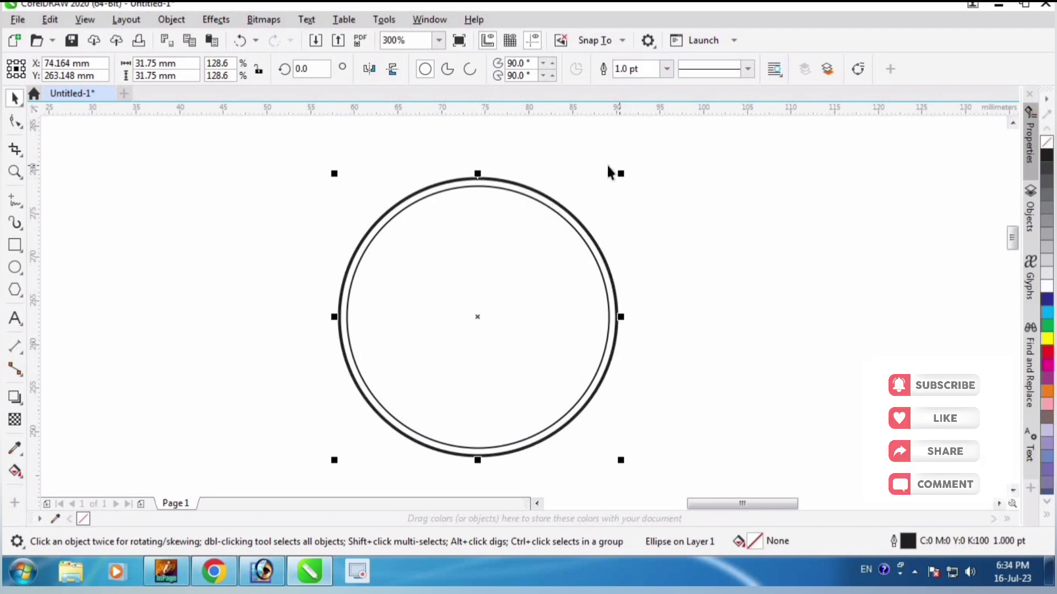
- Create a smaller concentric copy of the outer circle, about 21.7 mm in diameter, inside the ring
scroll(608, 170, up, 1)
drag(627, 181, 539, 196)
drag(469, 207, 632, 219)
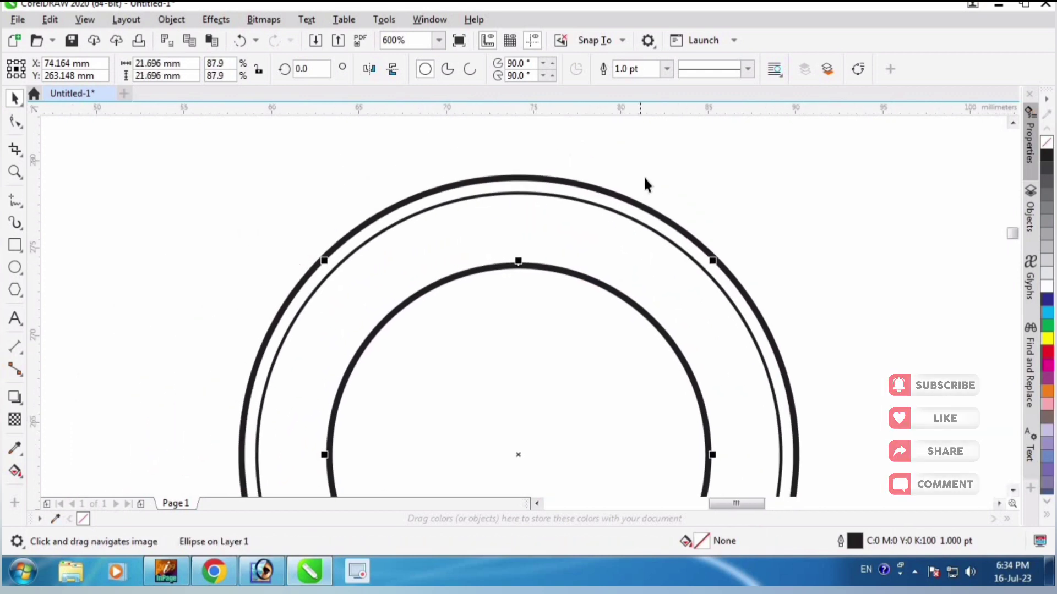
scroll(644, 181, down, 1)
- Scale the innermost circle about its centre to about 20.25 mm in diameter
click(404, 148)
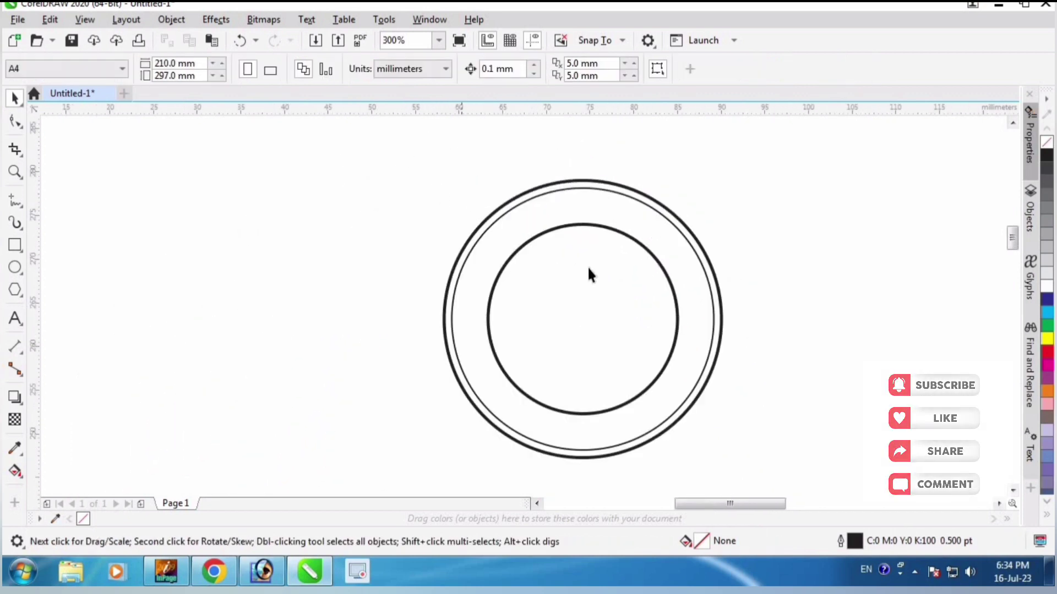
click(644, 246)
drag(681, 219, 673, 226)
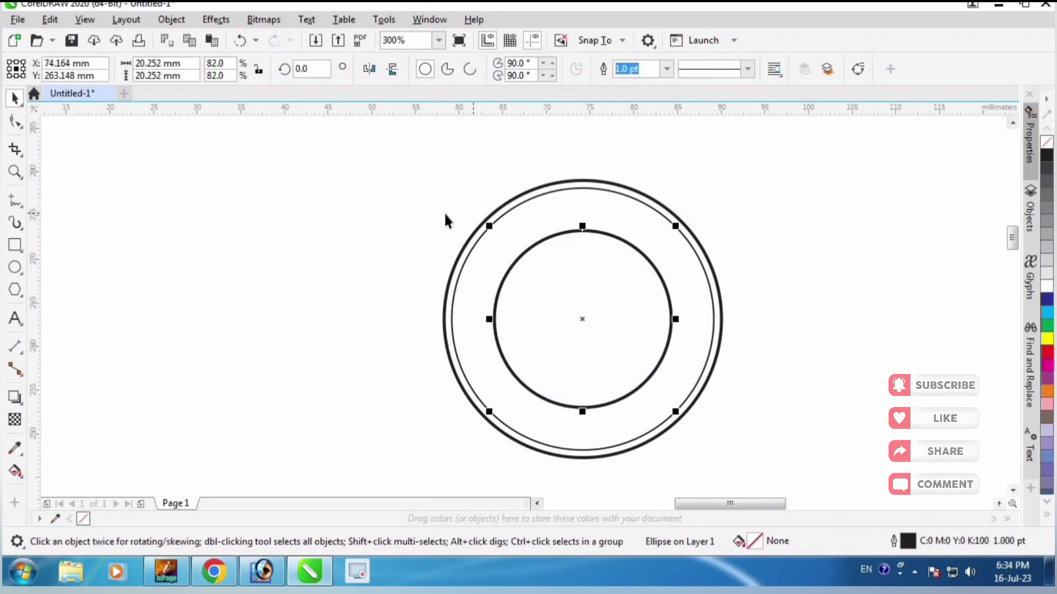
click(291, 228)
- Place a horizontal guideline through the circles' centre and draw a five-pointed star about 2.2 mm wide on it, in the ring's left band
click(539, 233)
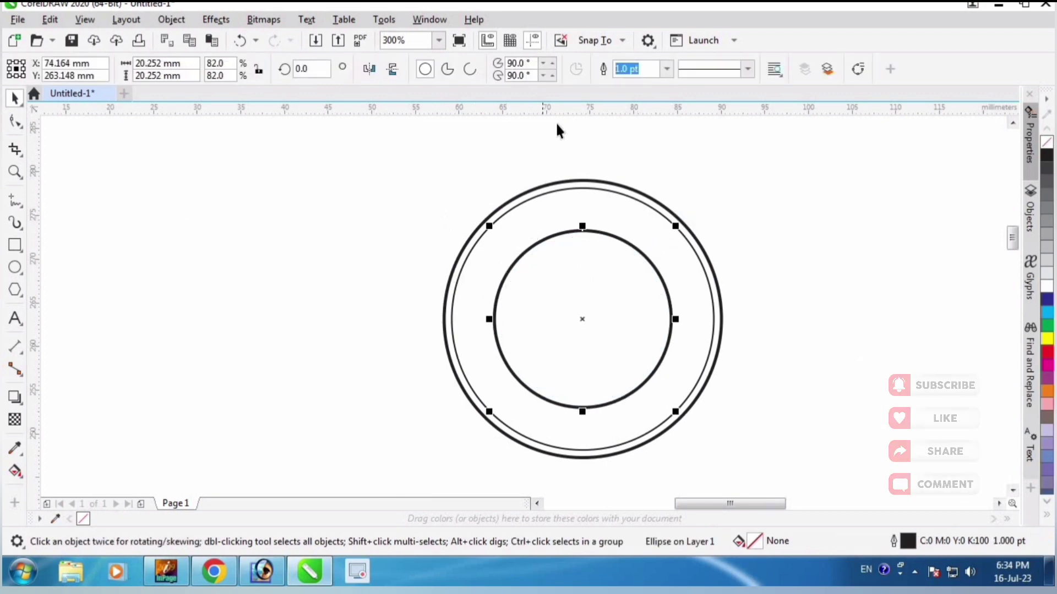
click(546, 318)
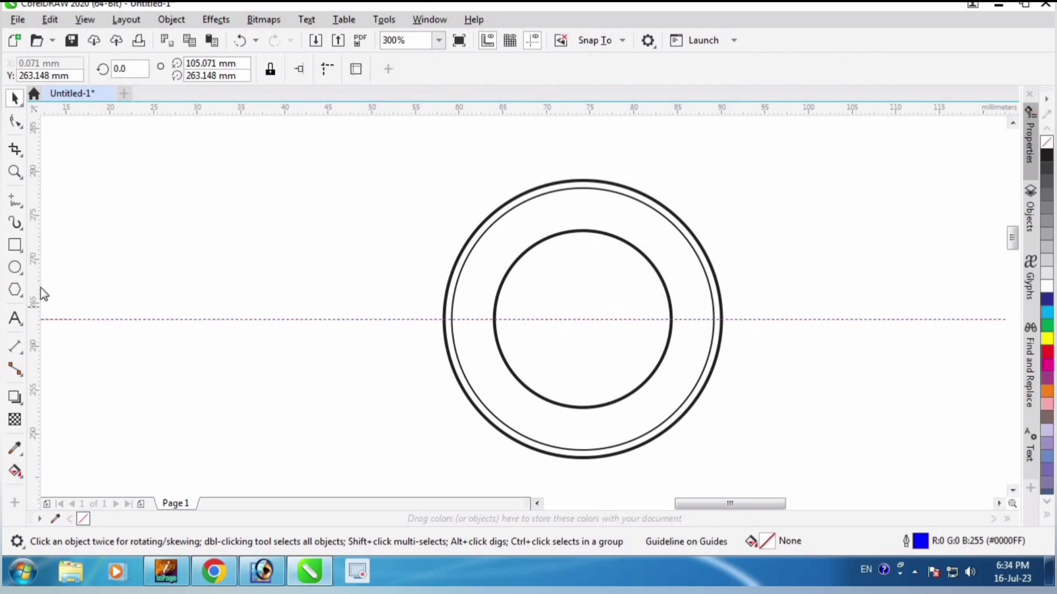
click(15, 291)
click(58, 307)
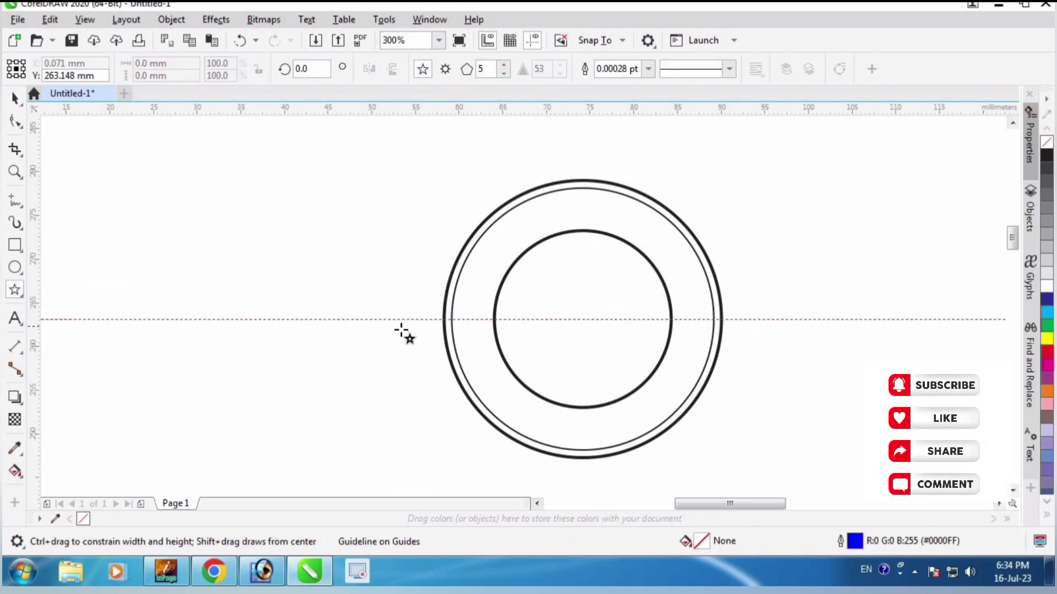
scroll(430, 314, up, 5)
drag(567, 303, 637, 384)
key(space)
drag(642, 339, 496, 304)
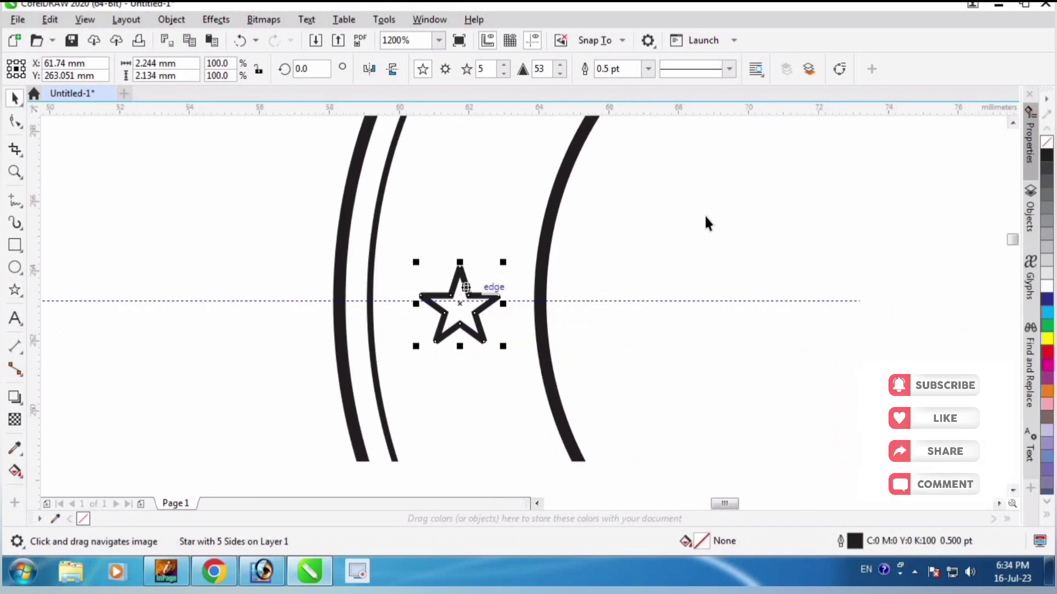
- Fill the star with black, remove its outline, and centre it vertically on the guideline
click(1047, 148)
right_click(1046, 144)
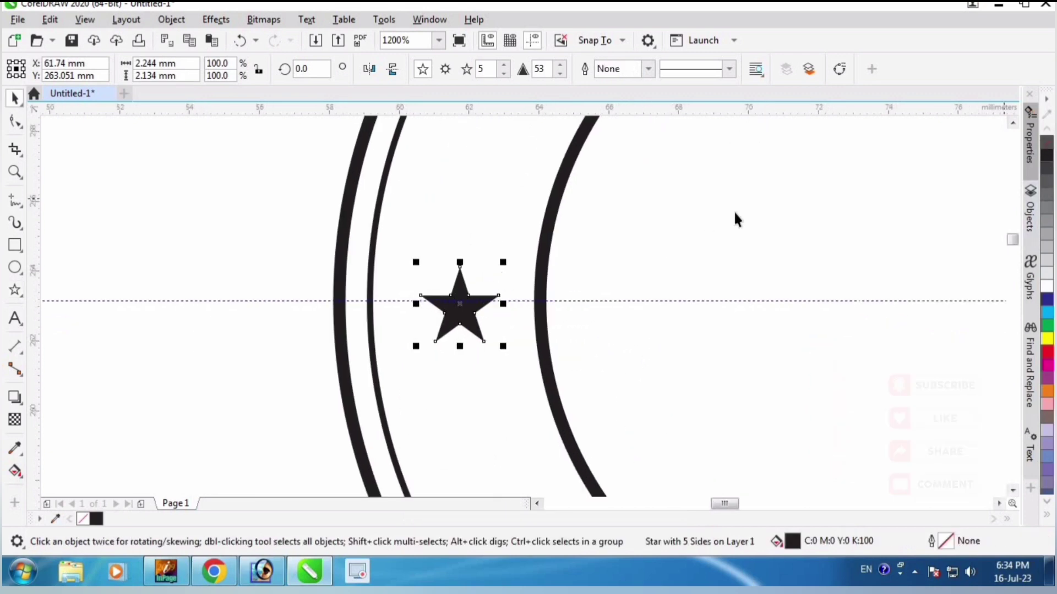
scroll(468, 299, up, 2)
drag(465, 288, 465, 273)
scroll(464, 274, down, 3)
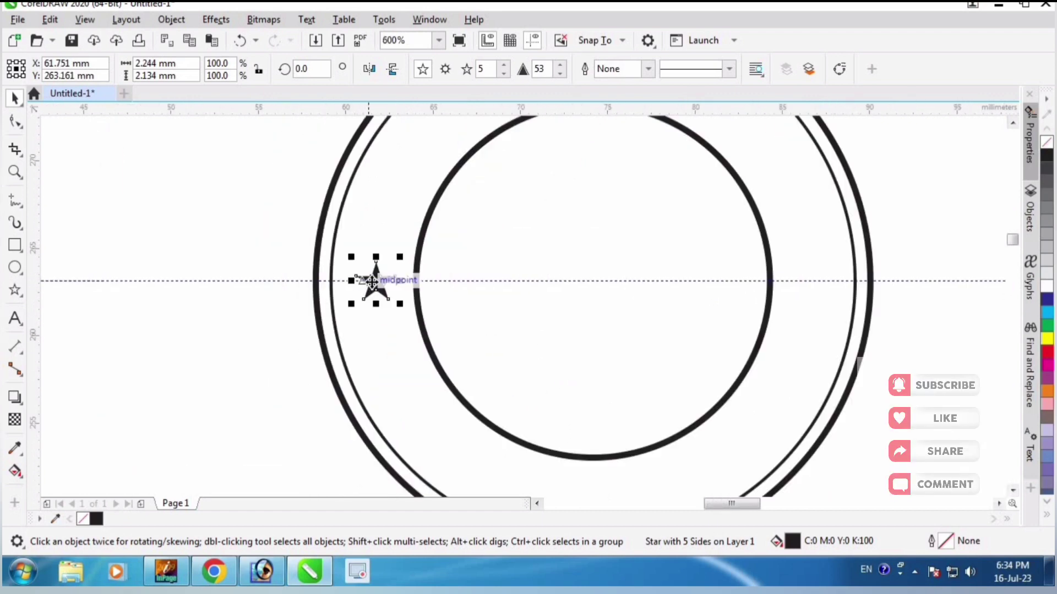
- Copy the star along the guideline to the right side of the ring, and delete the guideline
drag(651, 281, 810, 279)
right_click(809, 278)
drag(613, 269, 629, 351)
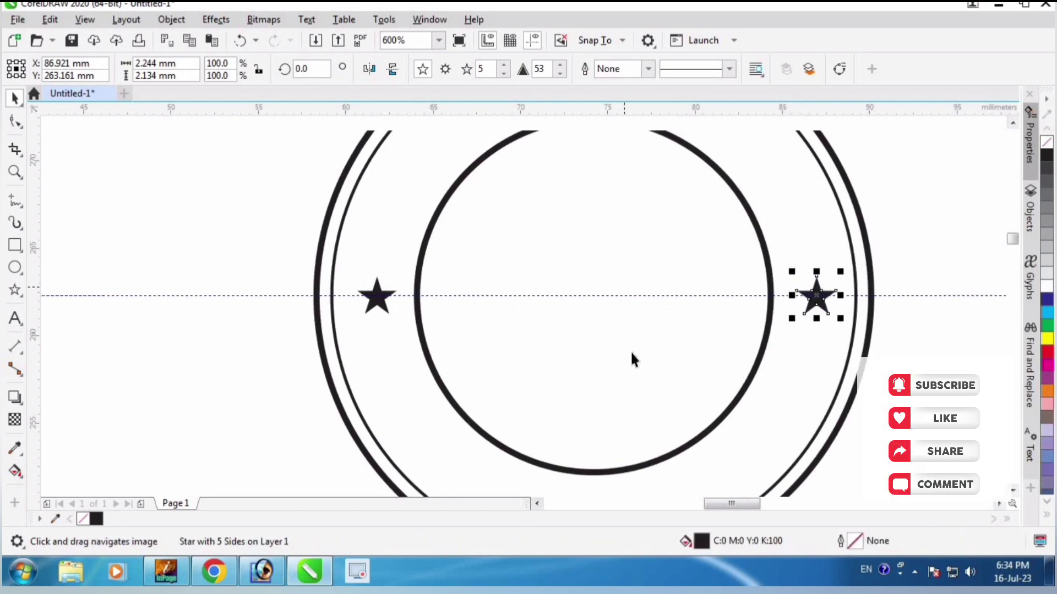
scroll(575, 336, down, 1)
click(431, 350)
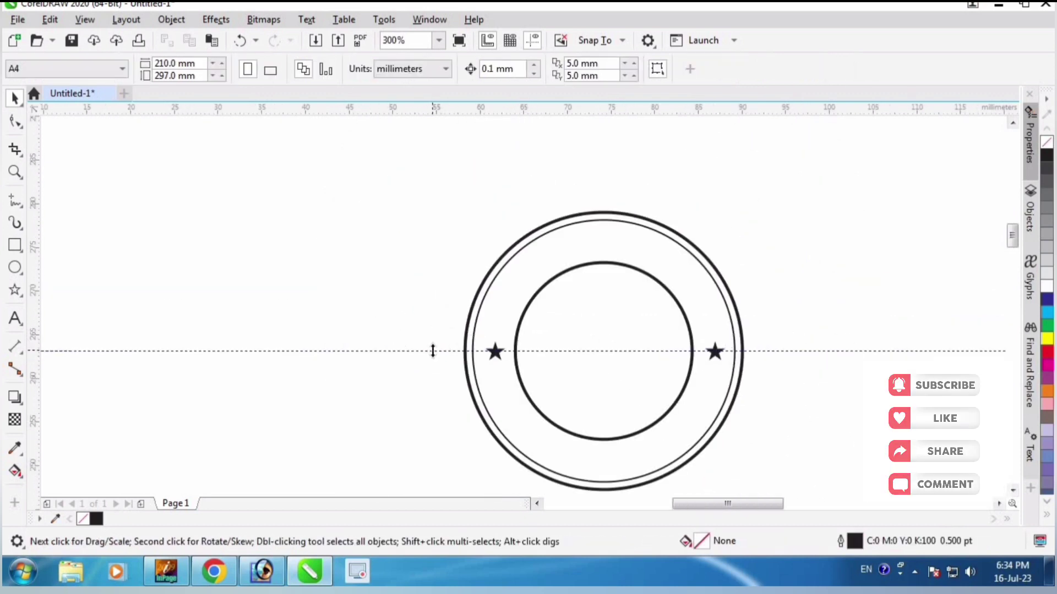
click(433, 350)
key(Delete)
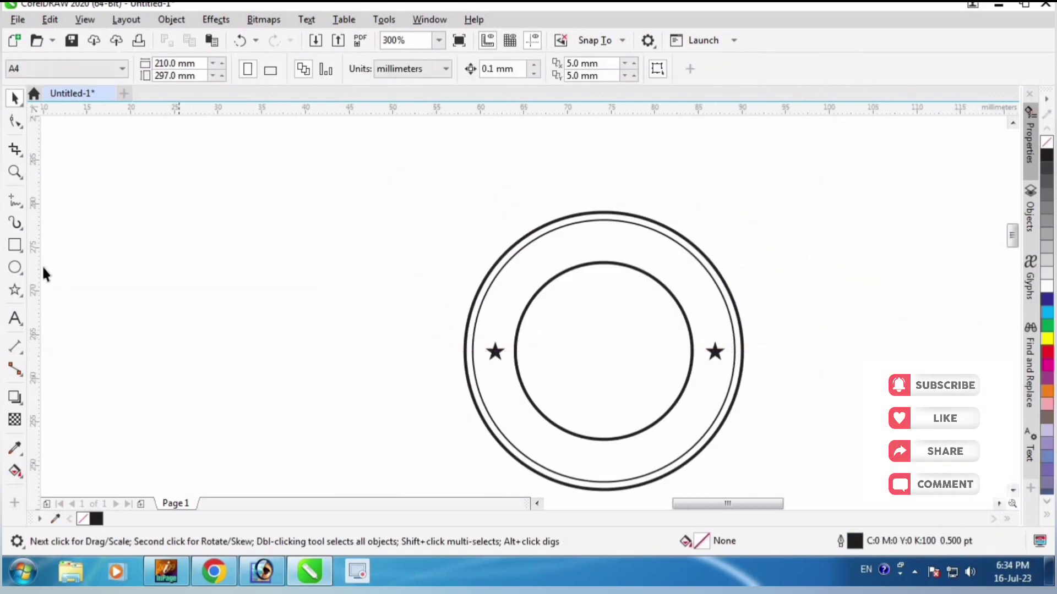
- Add placeholder artistic text "gkjkhj" beyond the seal's upper left in the RAJ 115 font, scaled to about 21 pt
click(15, 320)
click(232, 219)
text(gk)
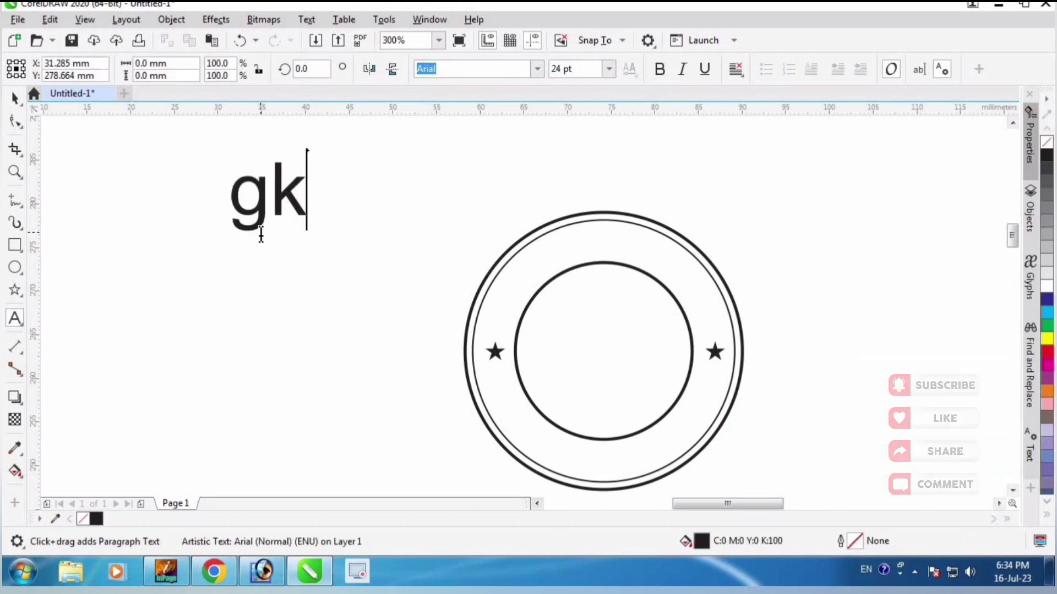
text(jkhj)
key(ctrl+space)
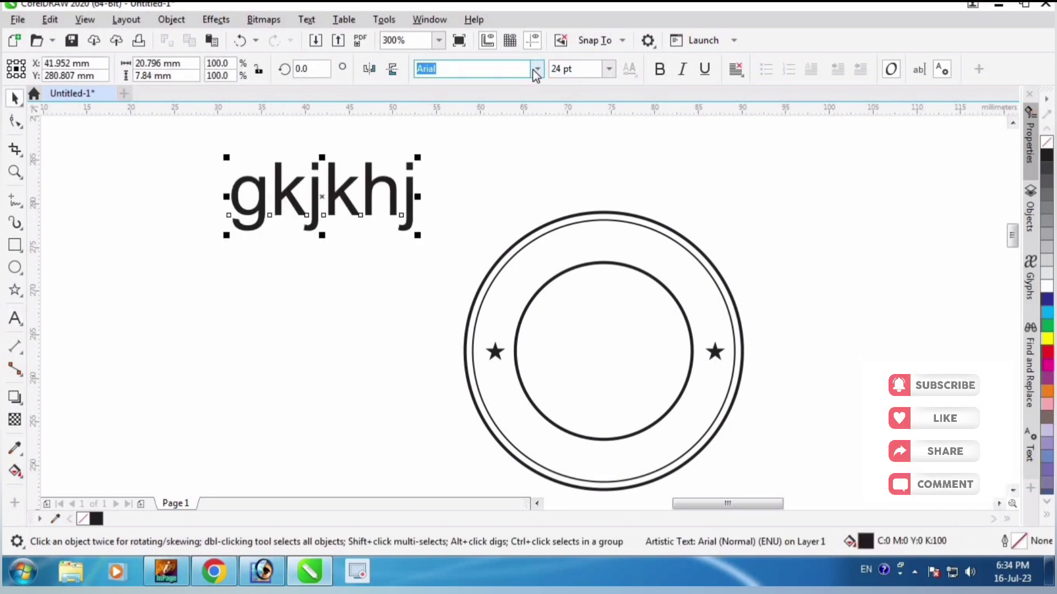
click(537, 68)
click(437, 174)
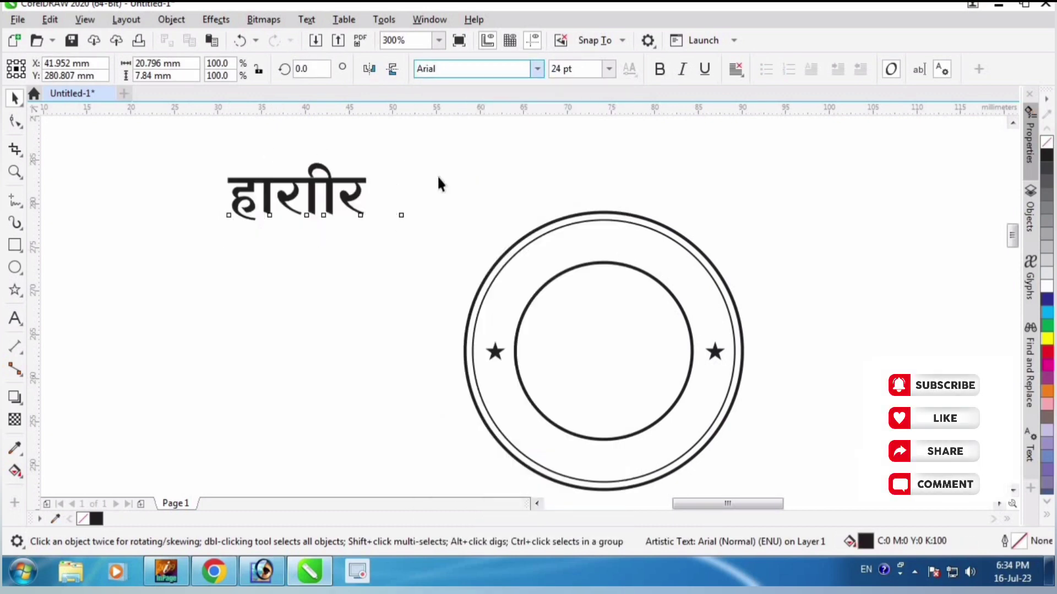
drag(368, 169, 454, 164)
- Replace the placeholder text with "श्री चण्डीका प्राथमिक विद्यालय"
double_click(410, 183)
key(ctrl+a)
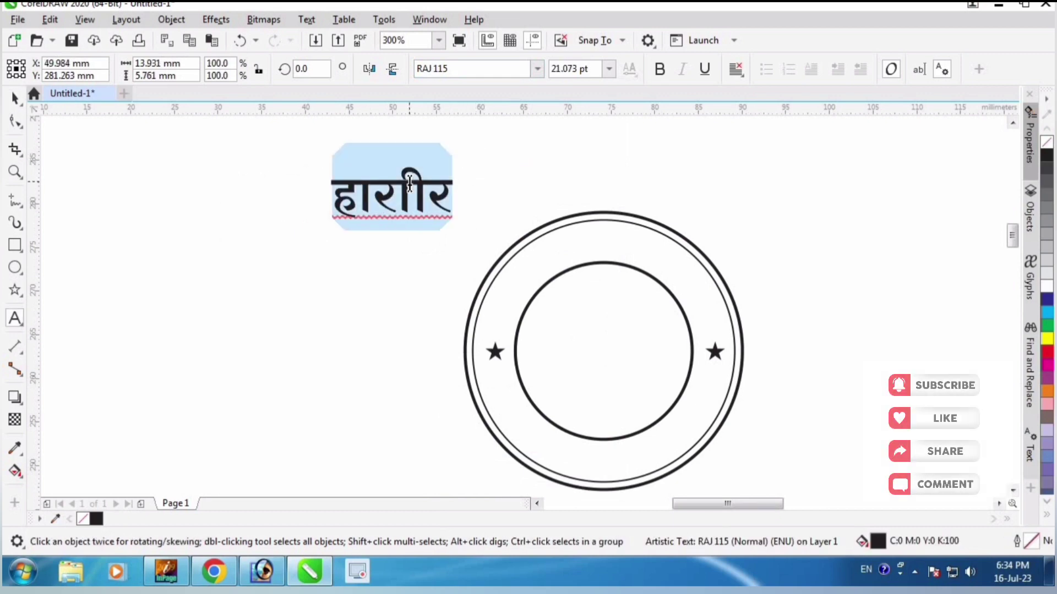
text(श्री च)
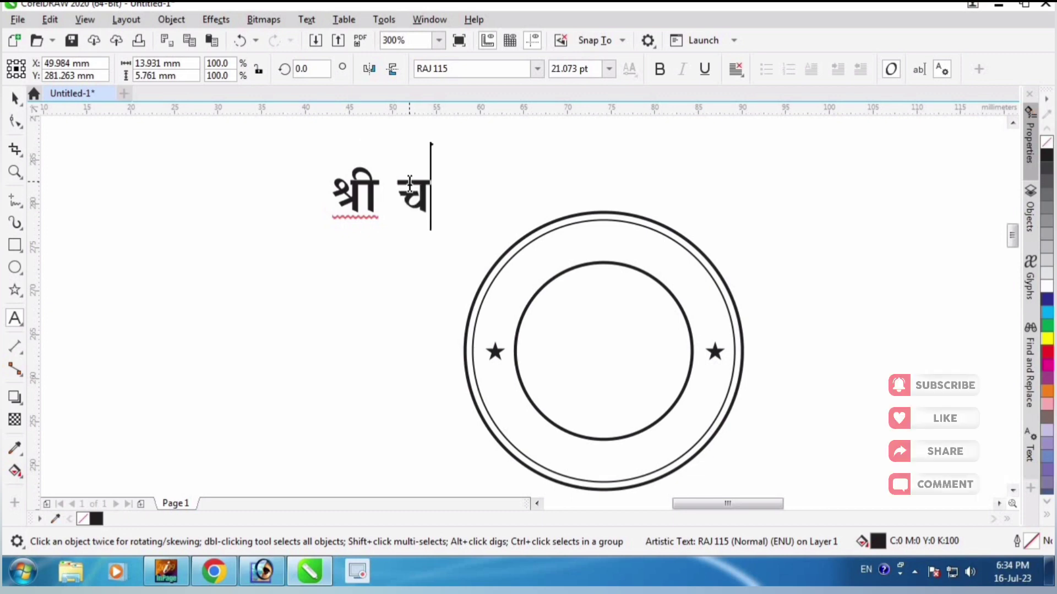
text(ण्डीका )
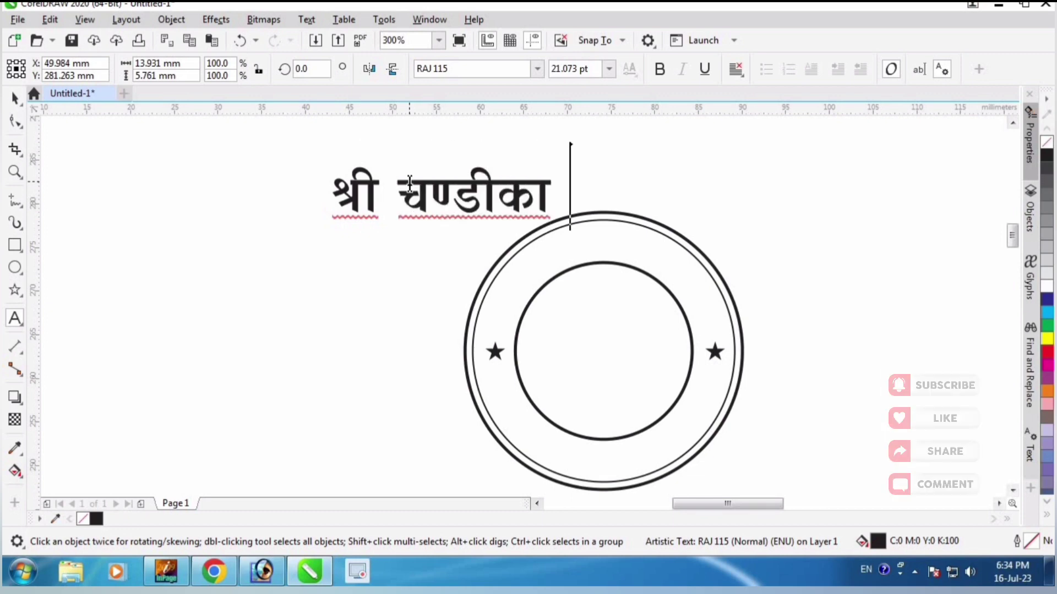
text(प्राथमिक)
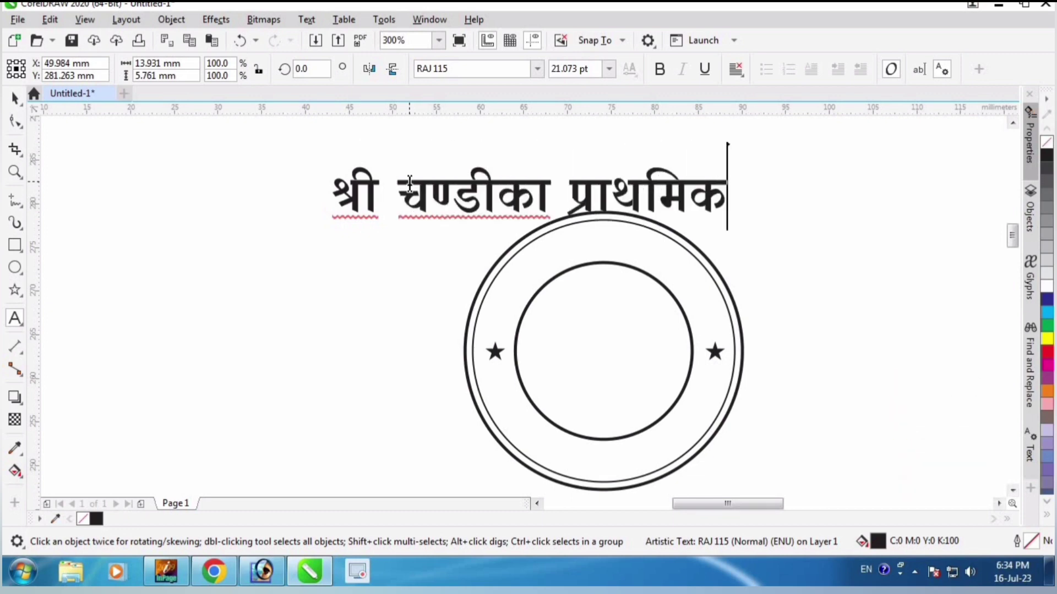
text( विद्यालय)
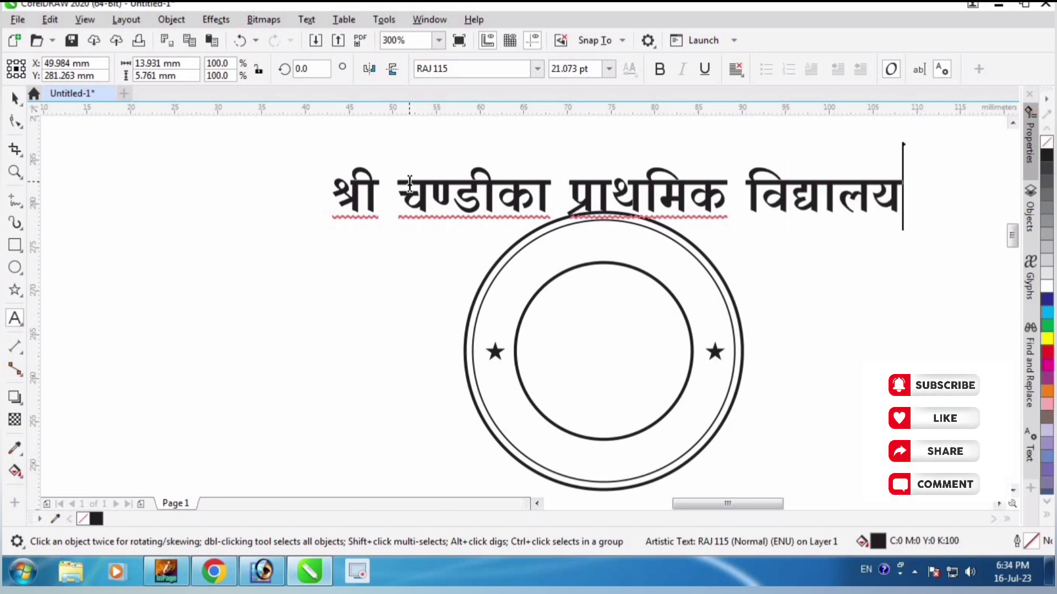
key(ctrl+space)
- Copy the school name text line directly below the original and open the copy for editing
mouse_move(407, 182)
mouse_down()
mouse_move(406, 144)
mouse_move(408, 194)
mouse_up()
right_click(408, 194)
double_click(403, 199)
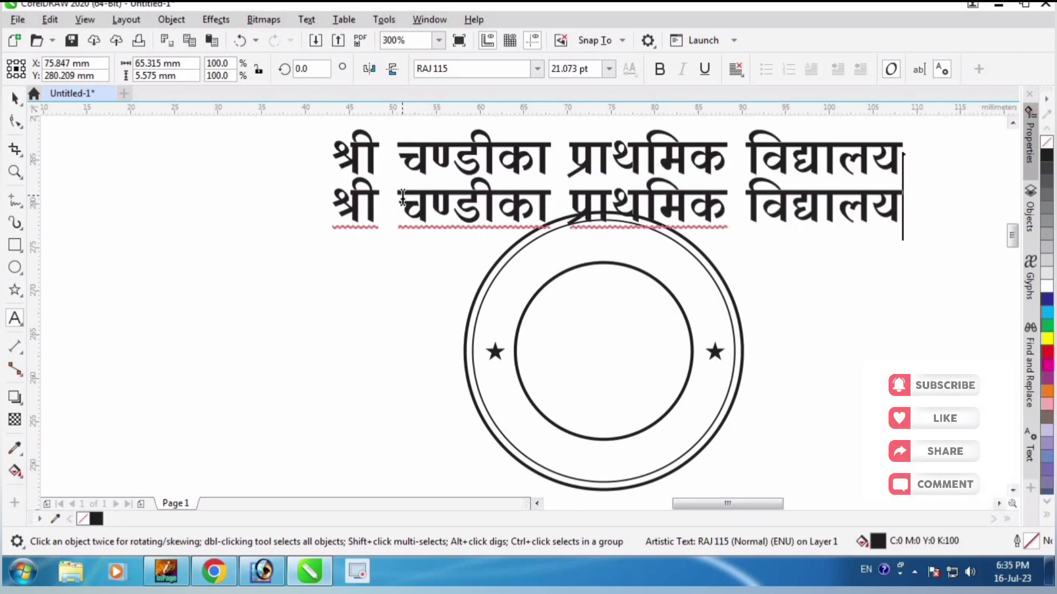
- Replace the copied line's text with the school's full address in Nepali
key(ctrl+a)
text(रै)
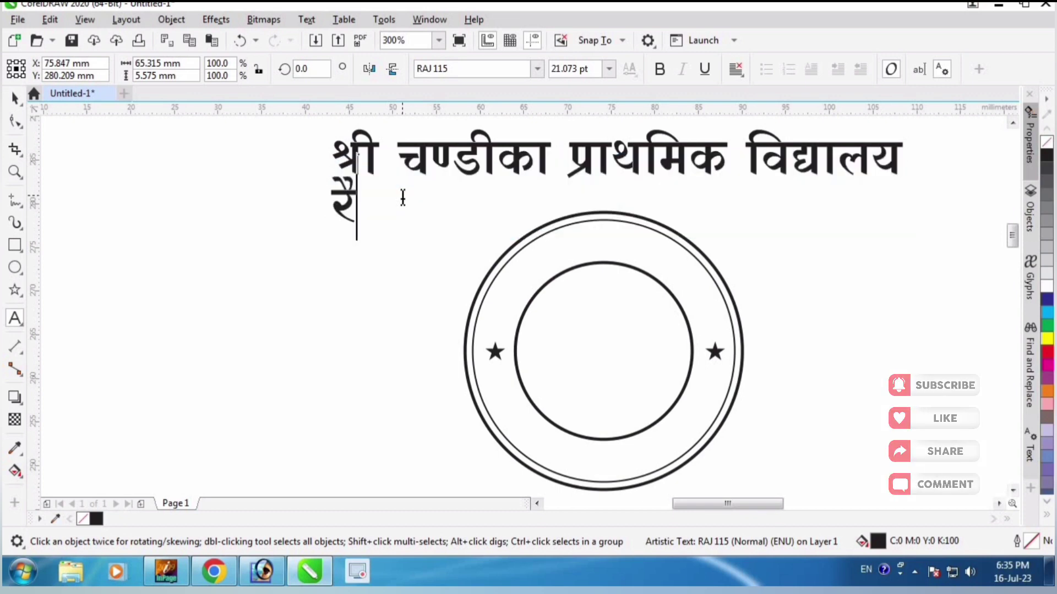
text(नादेवी छ)
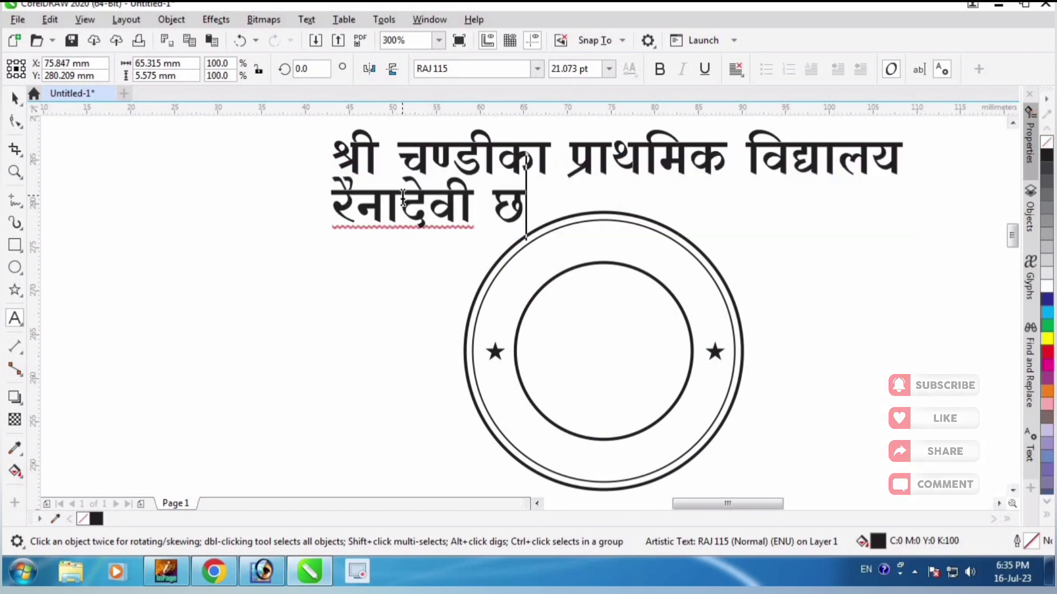
text(हार-)
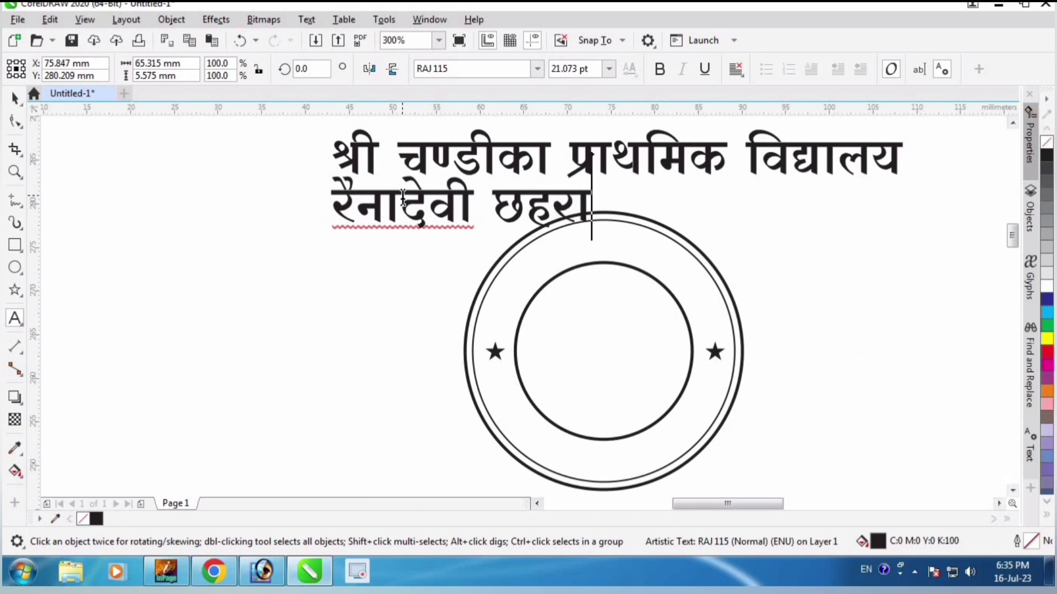
text(६,)
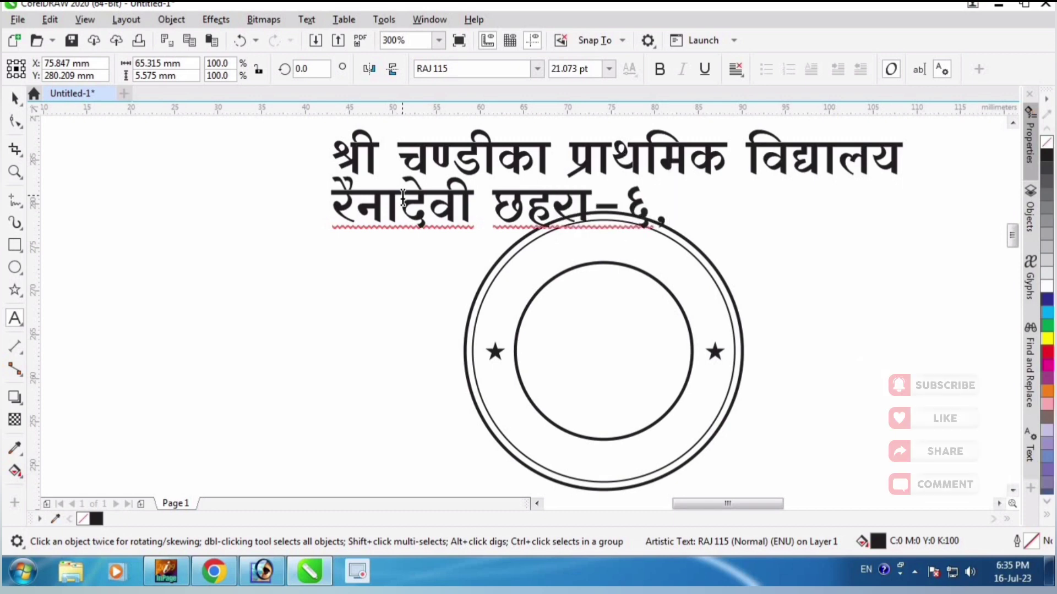
text(चण्डीका)
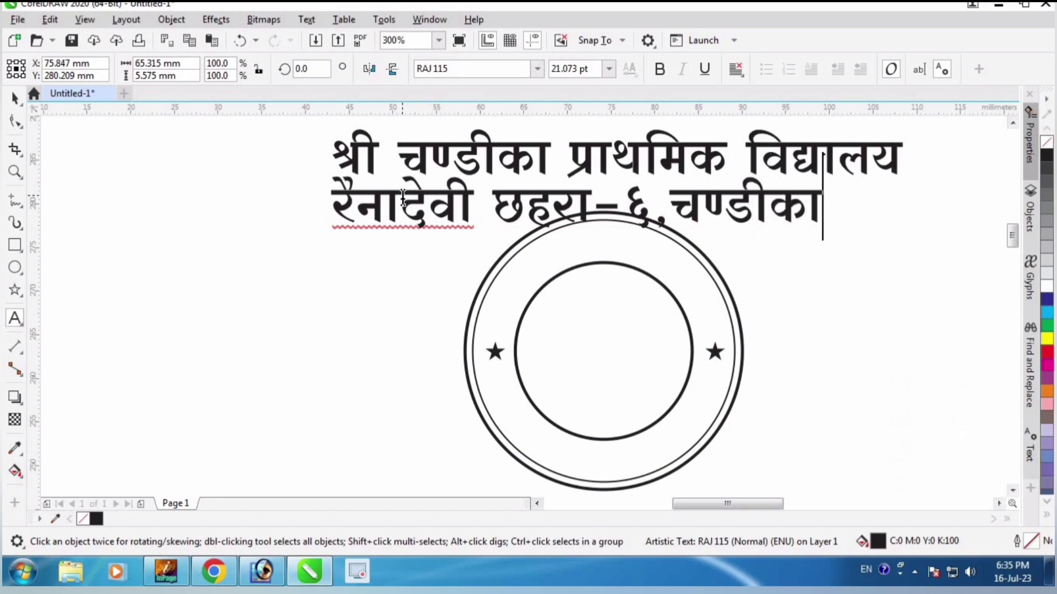
text(स्थाप, पाल्पा)
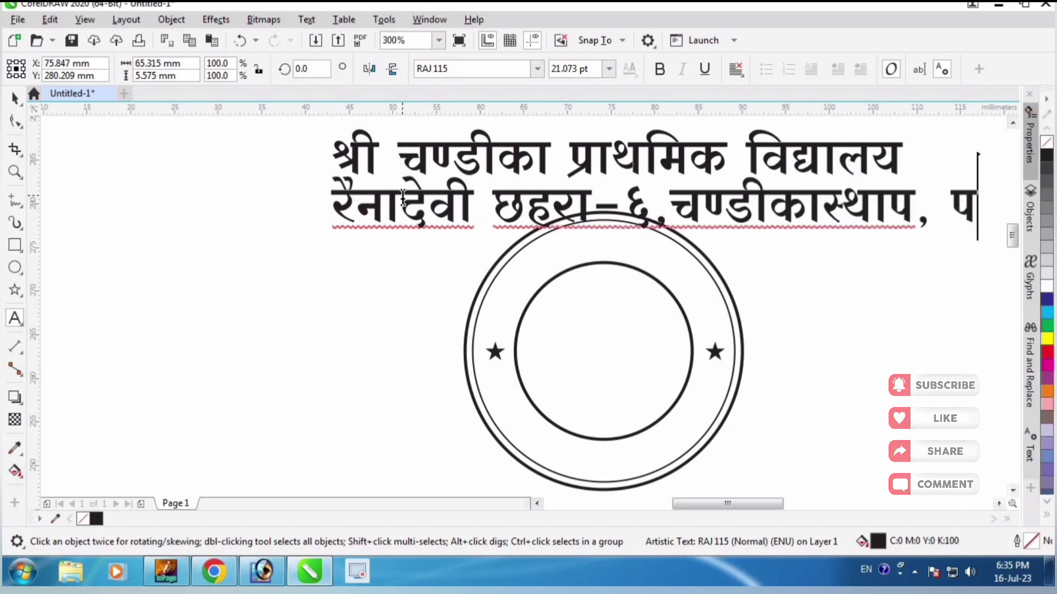
key(ctrl+space)
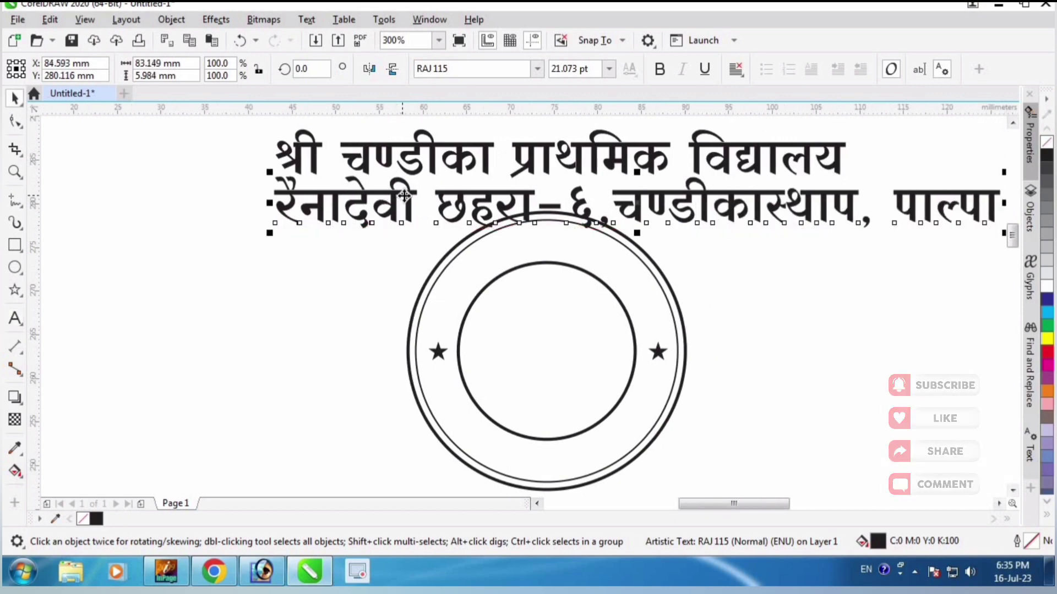
- Move both text lines above the seal with a clear gap between them, and deselect them
drag(507, 221, 453, 269)
drag(491, 189, 457, 222)
shift+click(470, 339)
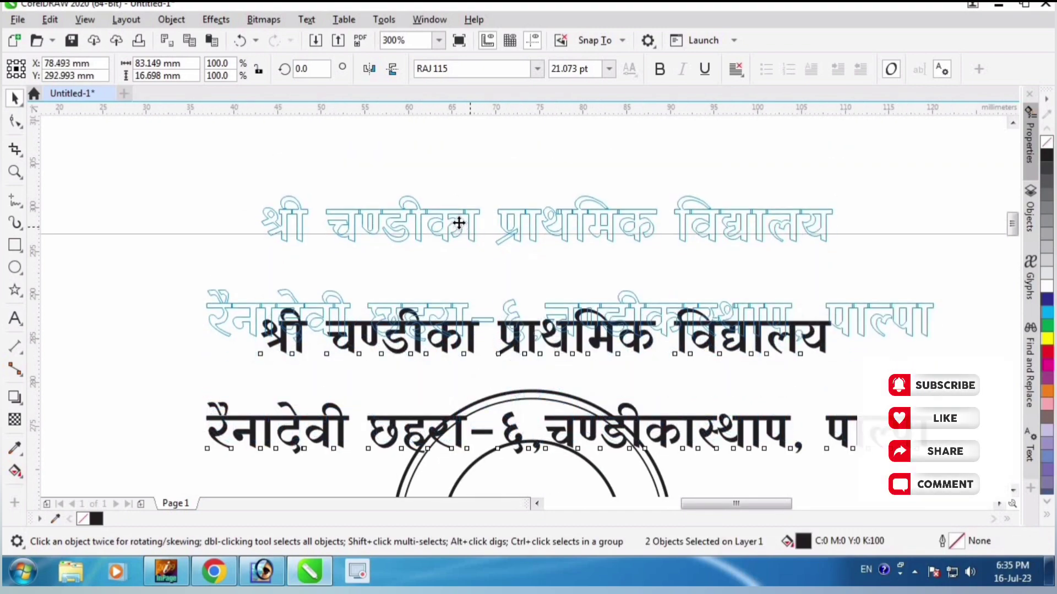
key(Escape)
- Convert the school name line and the address line to curves
click(377, 214)
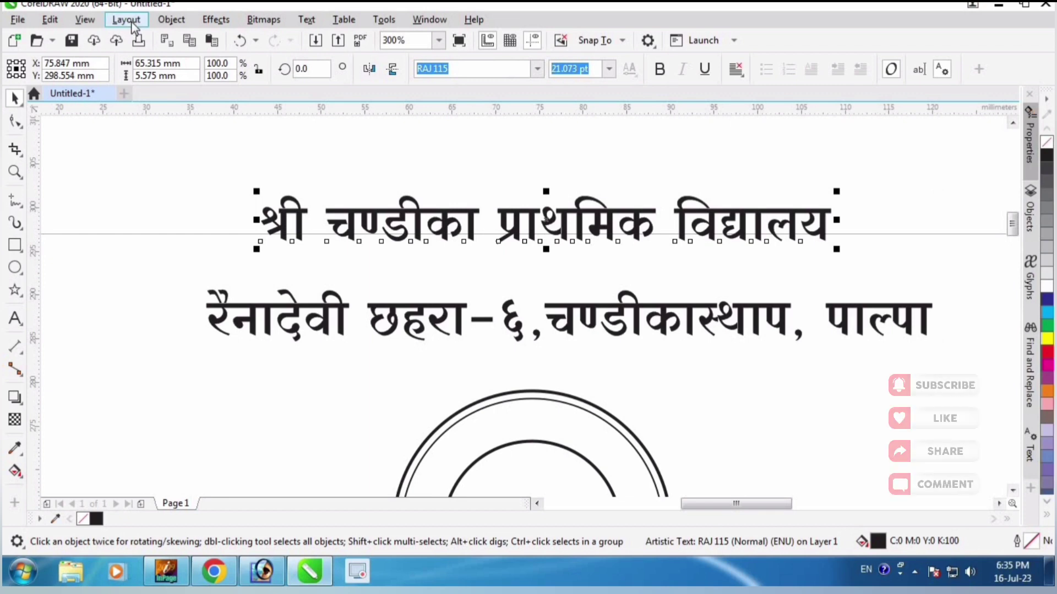
click(127, 21)
mouse_move(165, 19)
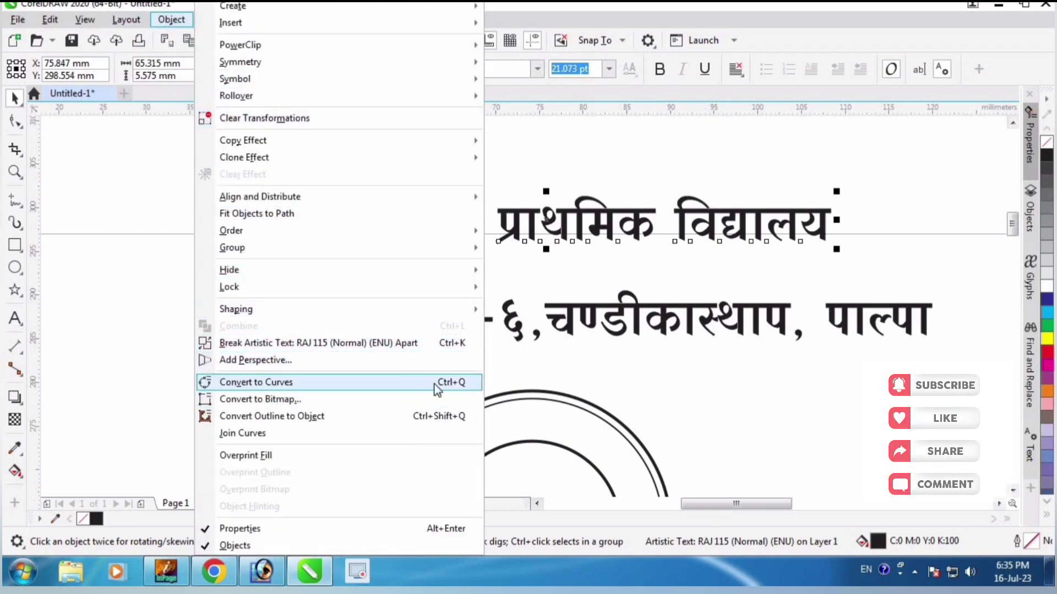
click(461, 388)
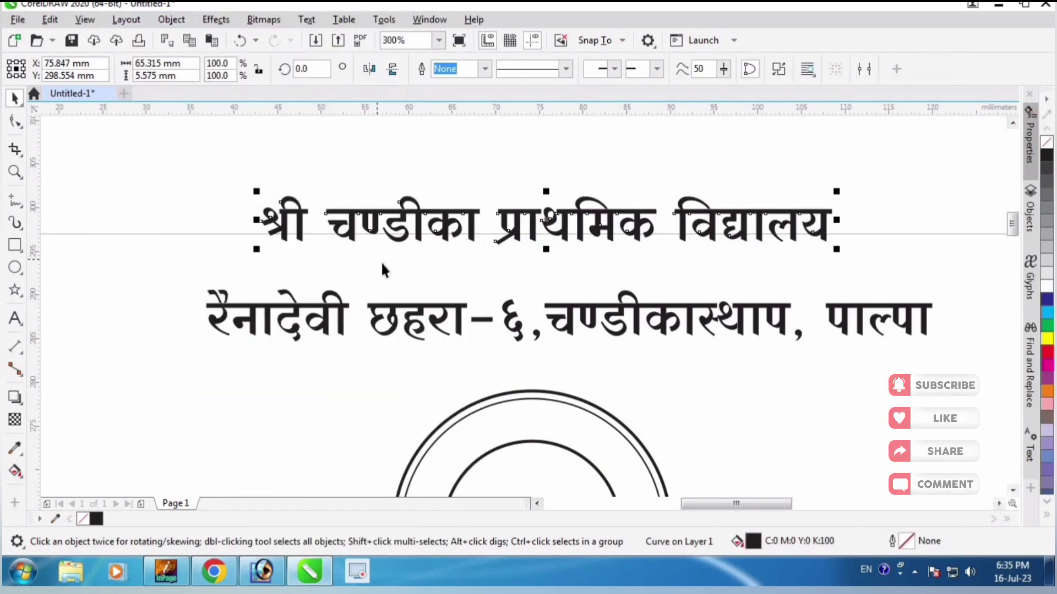
click(395, 316)
click(215, 20)
mouse_move(171, 19)
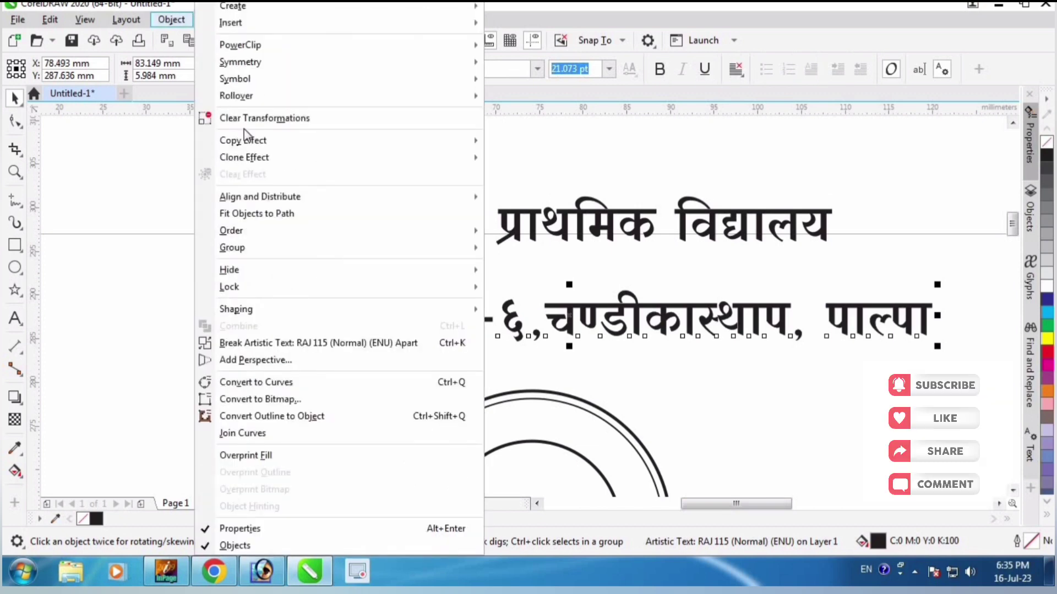
click(450, 382)
- Start saving the school name curve as an Artistic Media brush and delete the existing "Upper side." and "lower side" brush files
drag(344, 235, 309, 156)
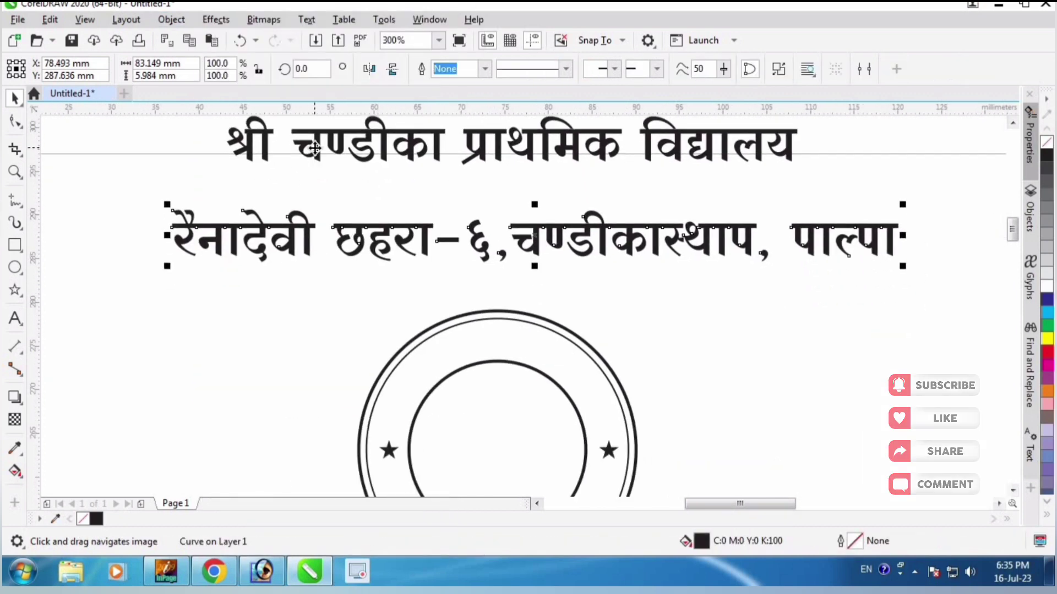
click(314, 147)
scroll(431, 200, right, 1)
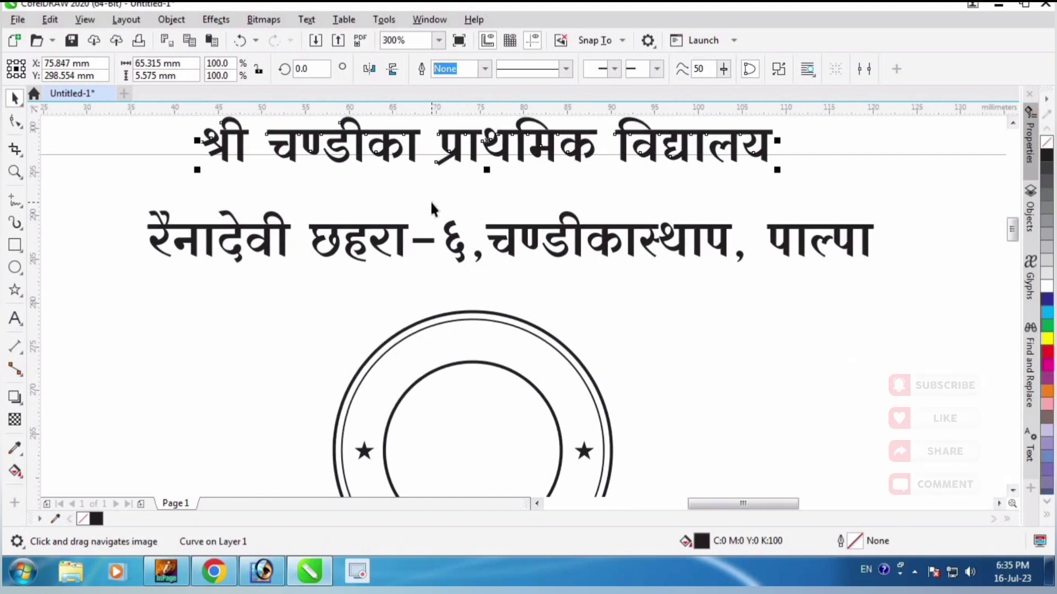
click(15, 224)
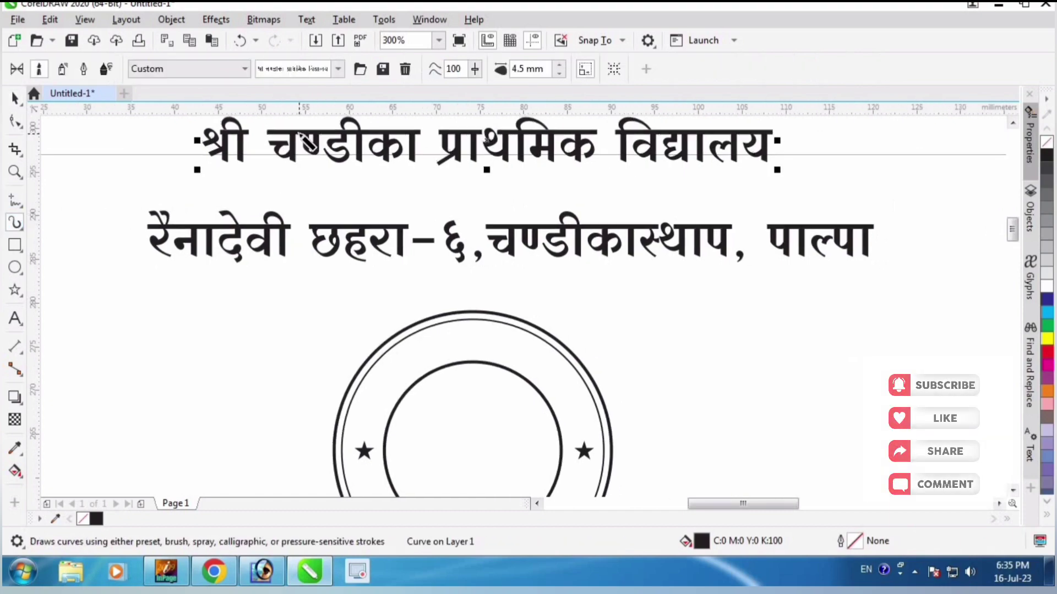
click(383, 69)
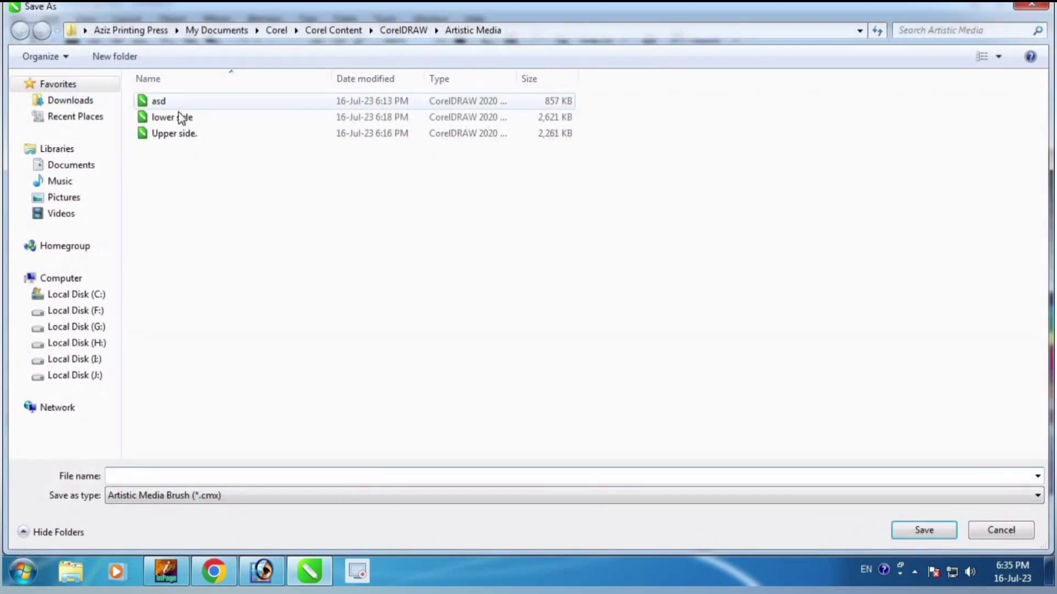
click(181, 135)
key(Delete)
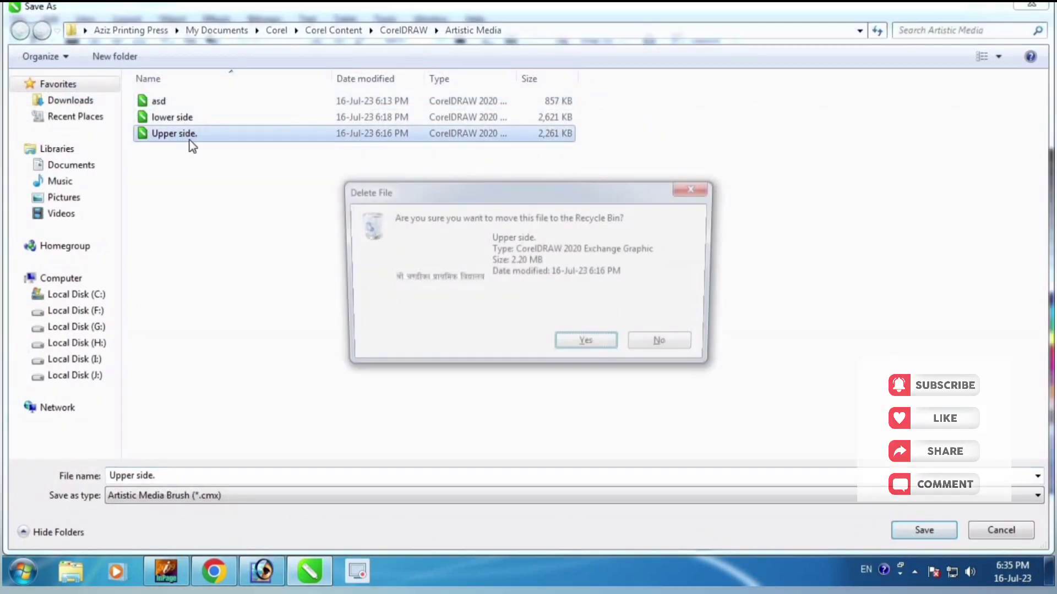
key(Return)
click(173, 120)
key(Delete)
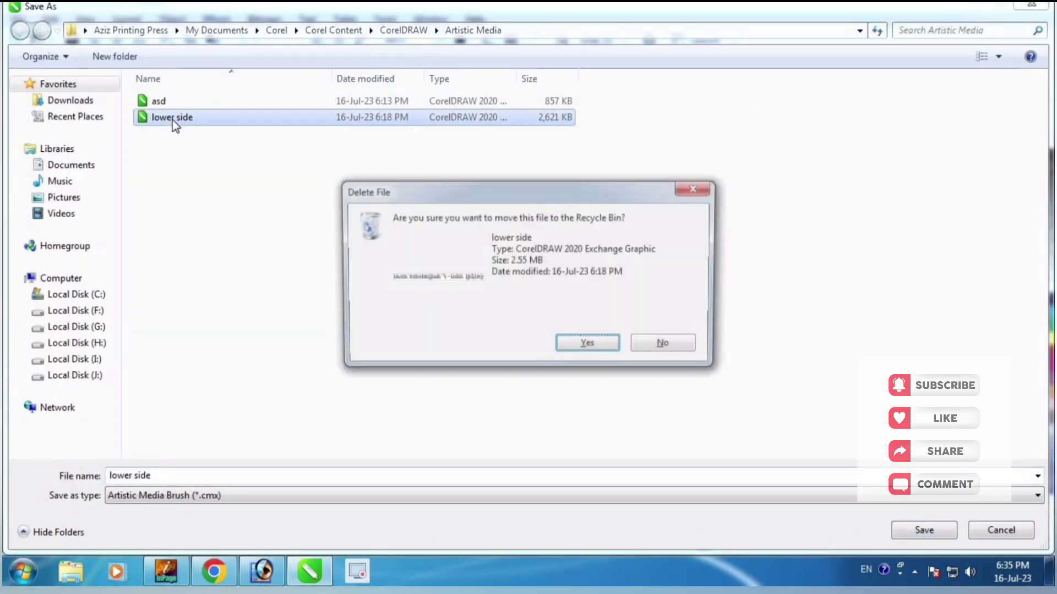
key(Return)
- Save the school name curve as an Artistic Media brush named "upper side"
click(173, 472)
double_click(177, 468)
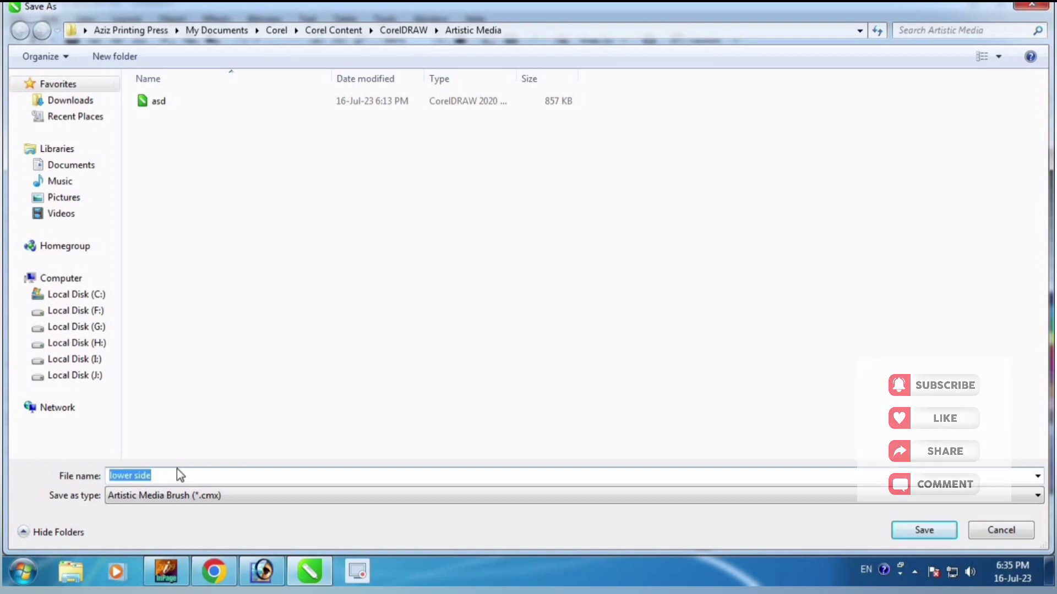
text(upp)
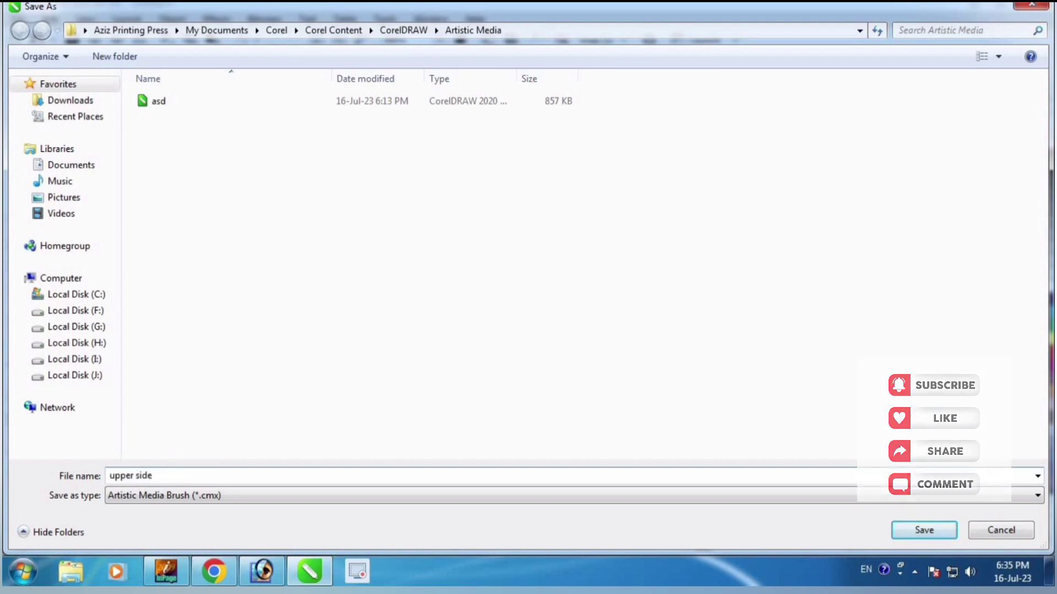
key(Return)
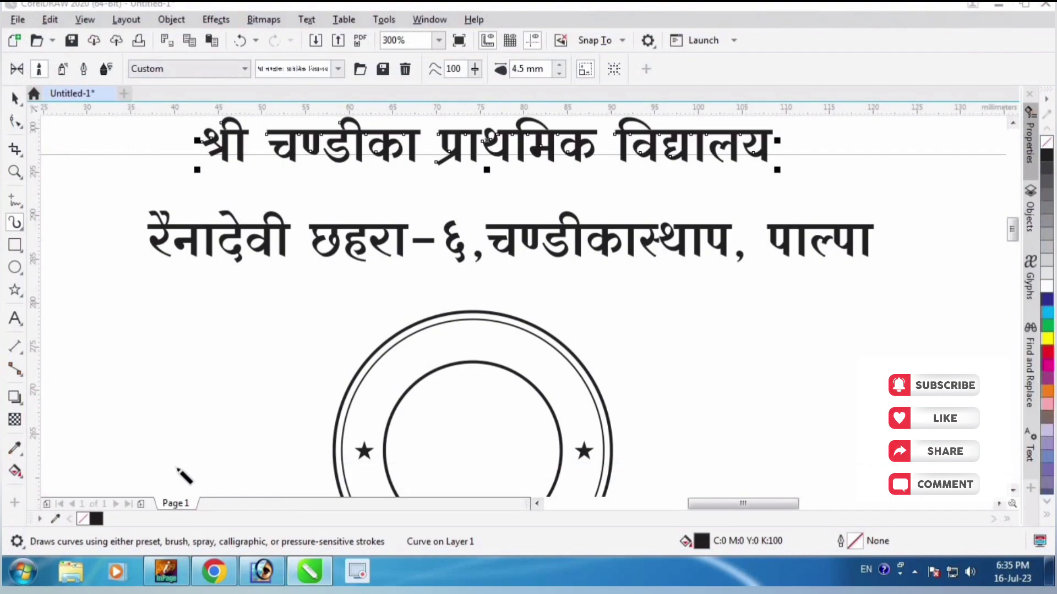
- Save the address curve as an Artistic Media brush named "lower side"
key(space)
click(362, 237)
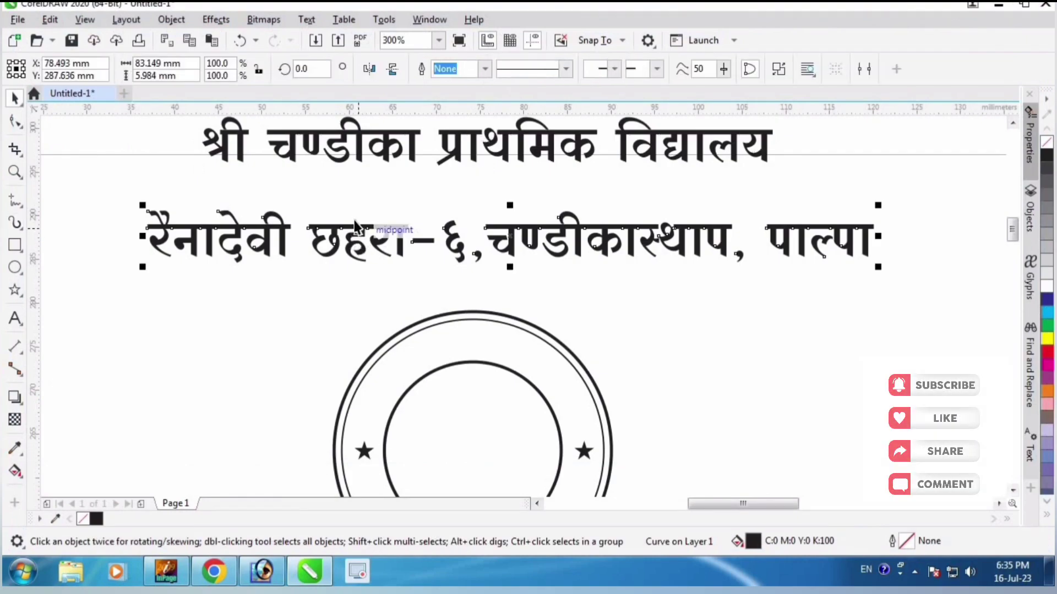
click(15, 225)
click(381, 69)
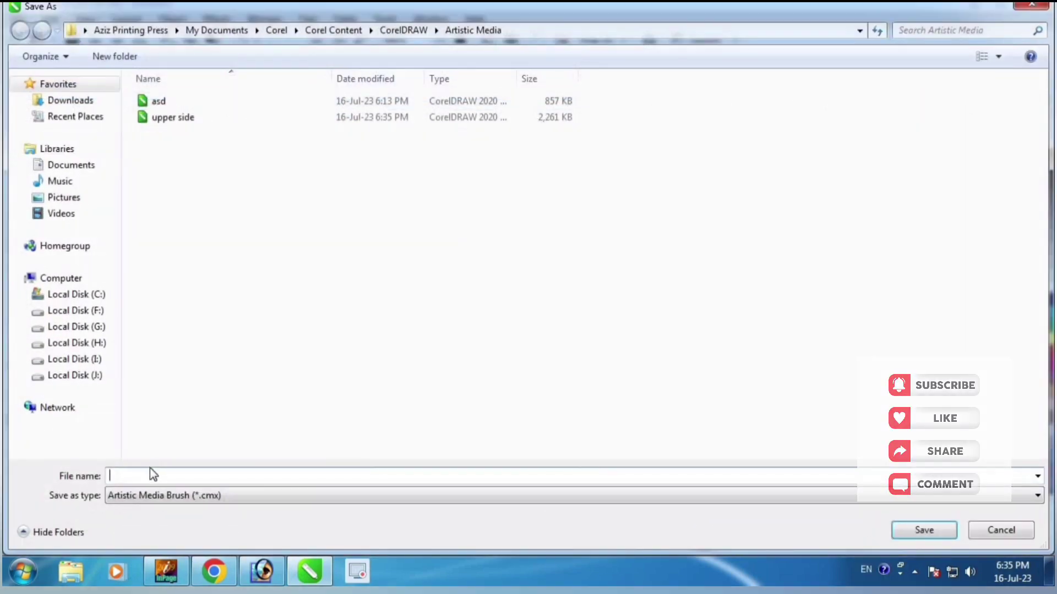
text(lower)
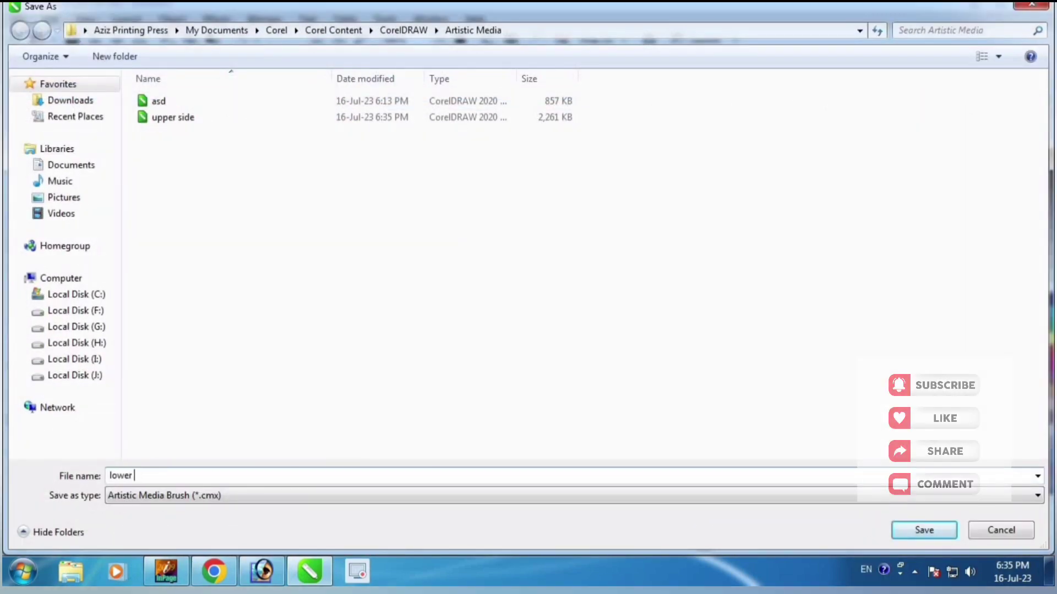
text( side)
key(Return)
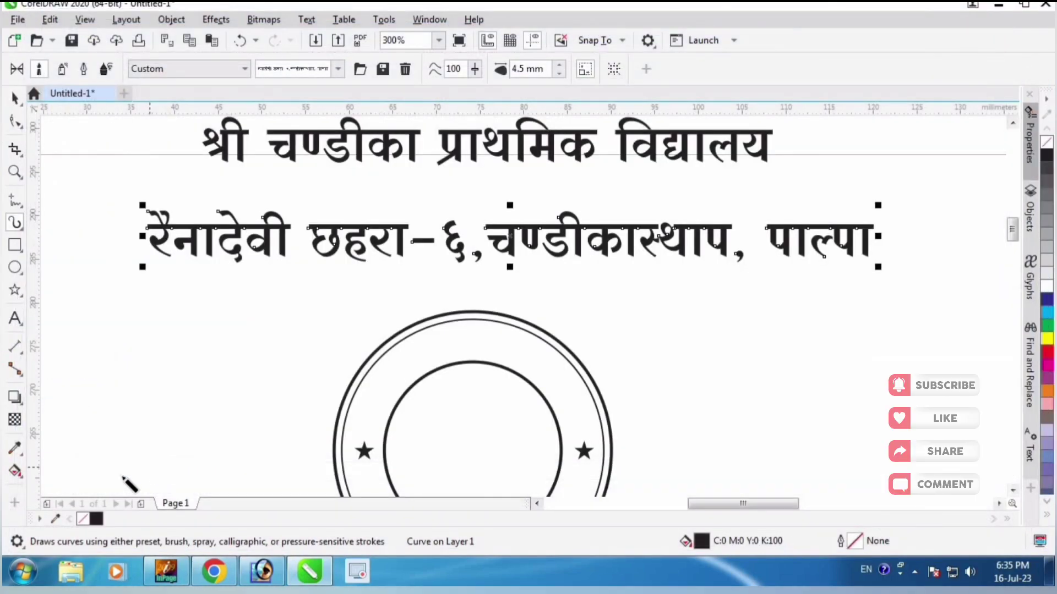
- Set Artistic Media to brush mode with the Custom category, and deselect the address curve
click(62, 69)
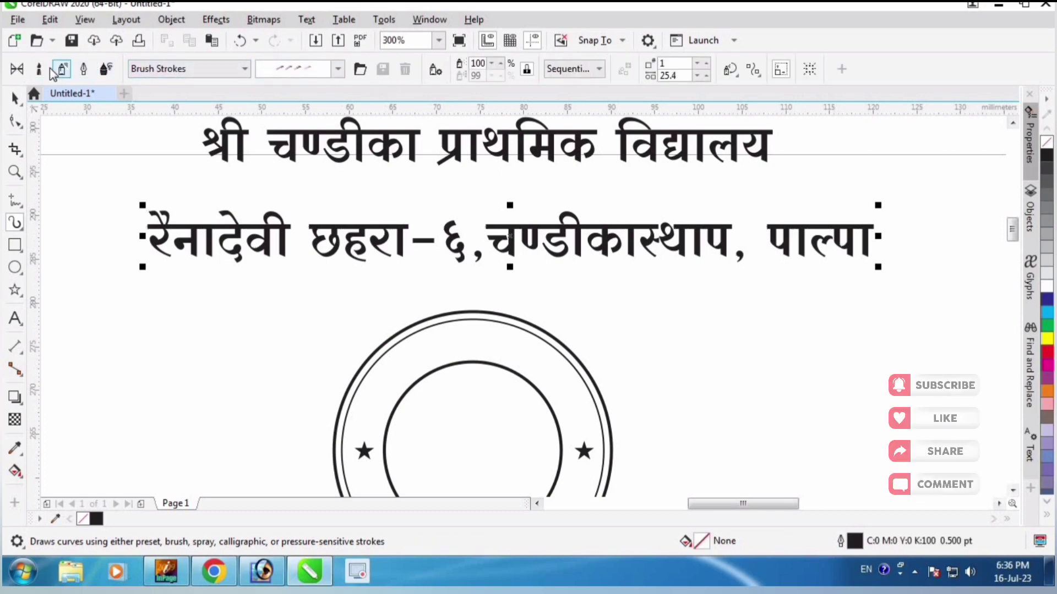
click(39, 69)
click(187, 69)
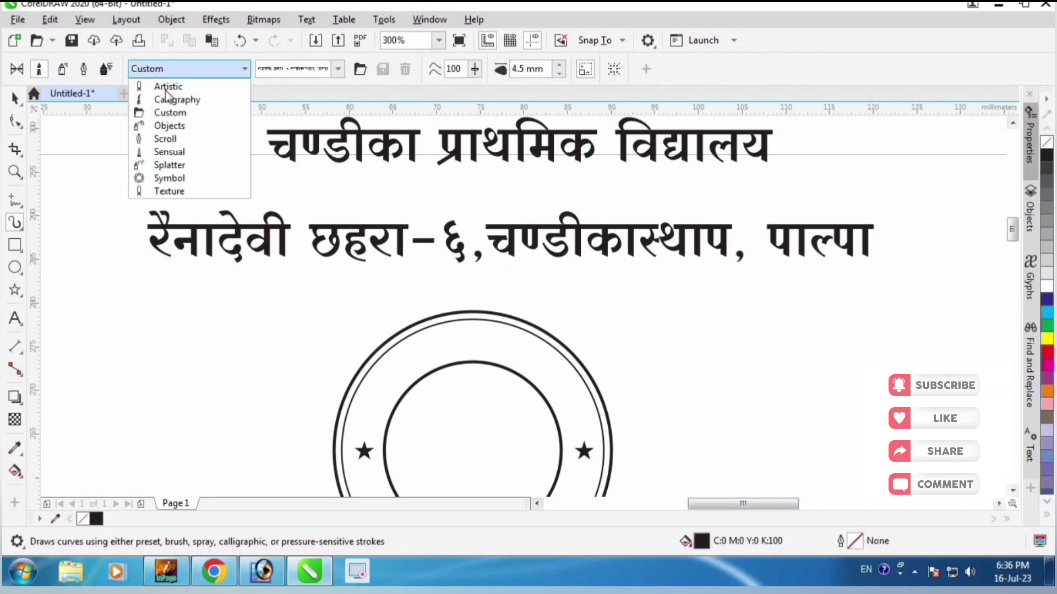
click(166, 108)
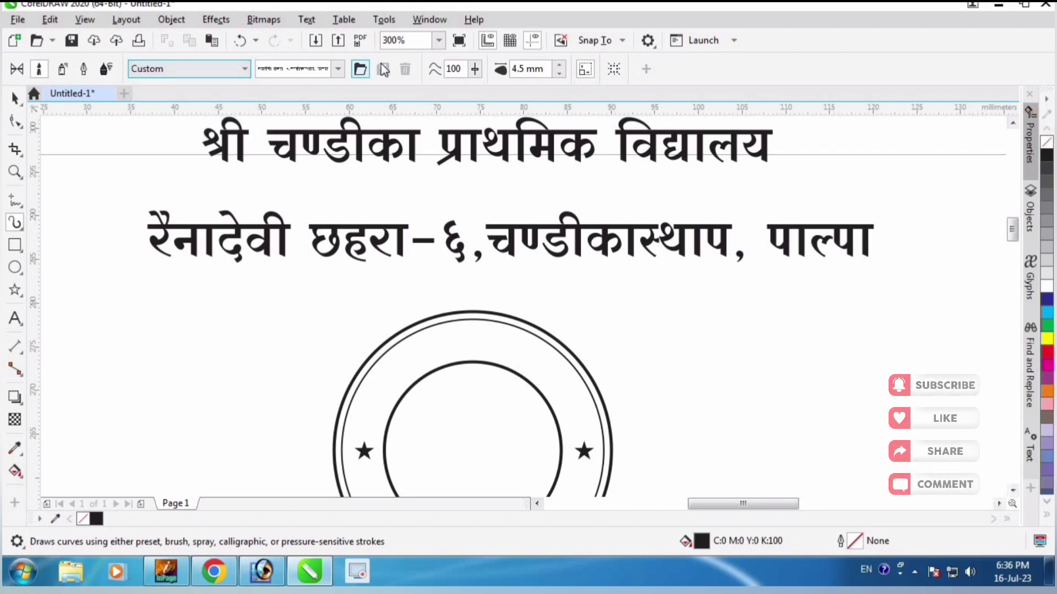
click(282, 244)
drag(255, 357, 240, 315)
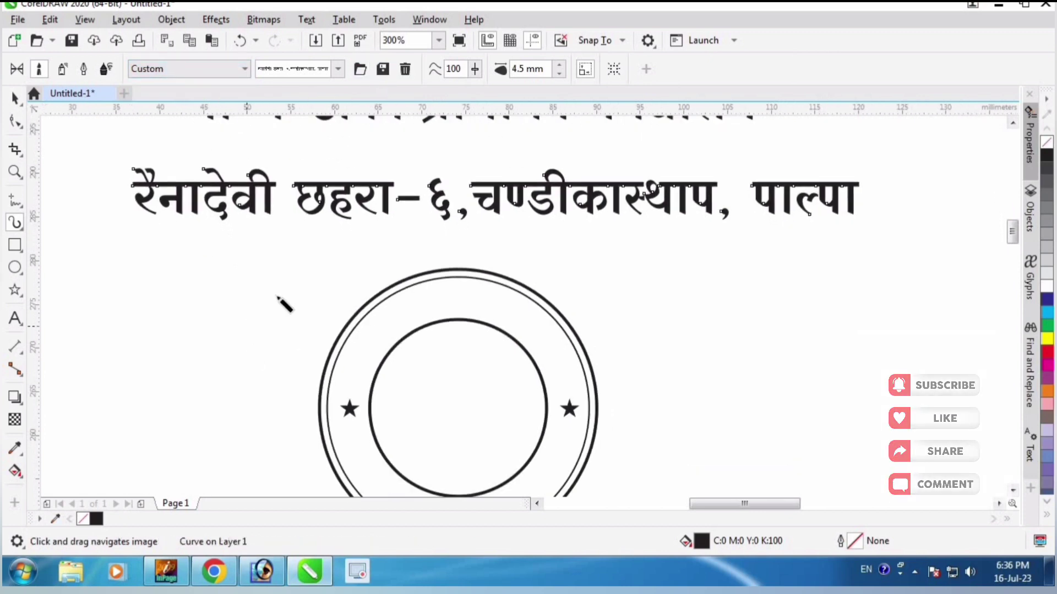
key(space)
click(280, 279)
- Make an enlarged concentric copy of the seal's inner circle, about 25.4 mm in diameter
drag(364, 313, 354, 358)
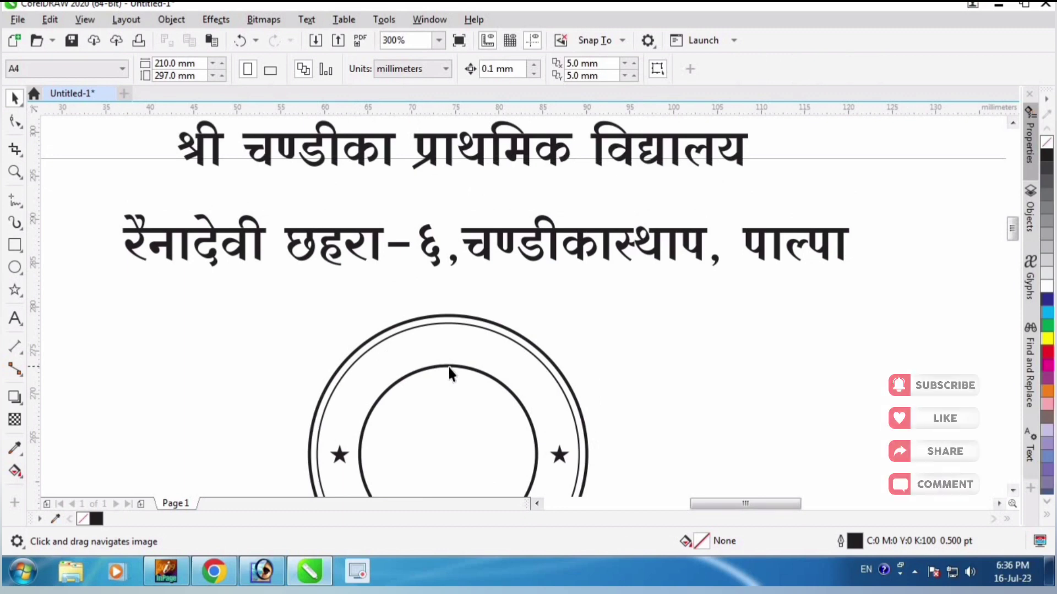
click(449, 366)
drag(561, 282, 589, 270)
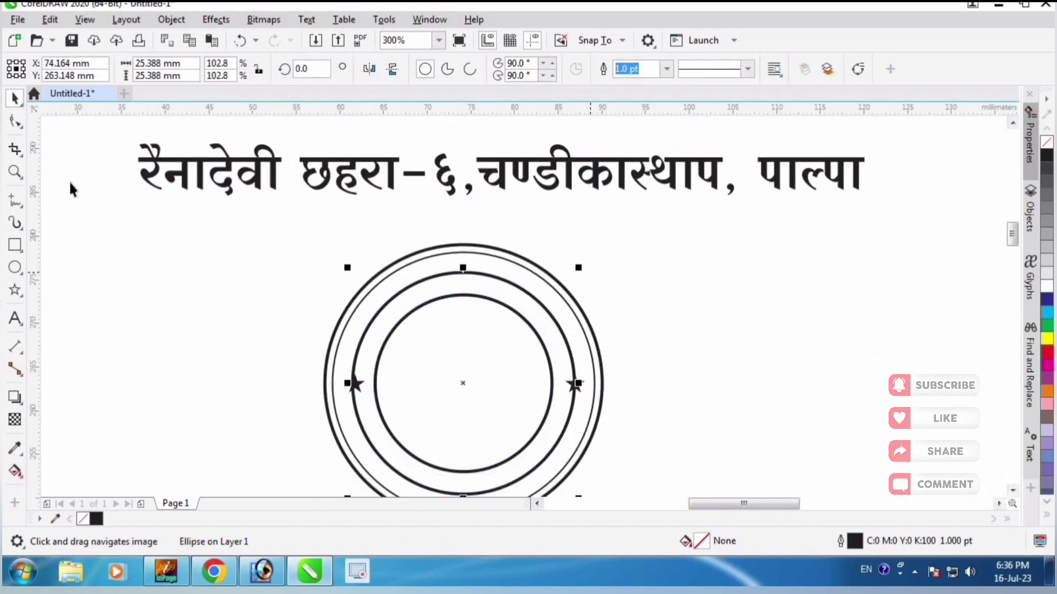
- Open the new circle into an upper arc between the two stars, from about 12.6° to 167.6°
click(15, 121)
drag(463, 273, 349, 355)
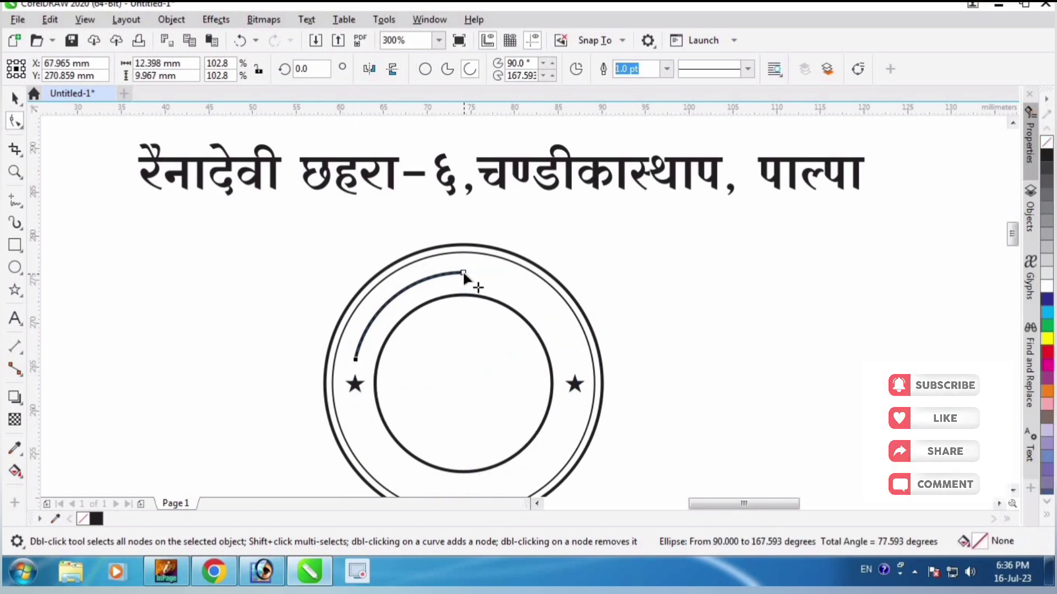
drag(462, 271, 616, 345)
drag(333, 279, 316, 337)
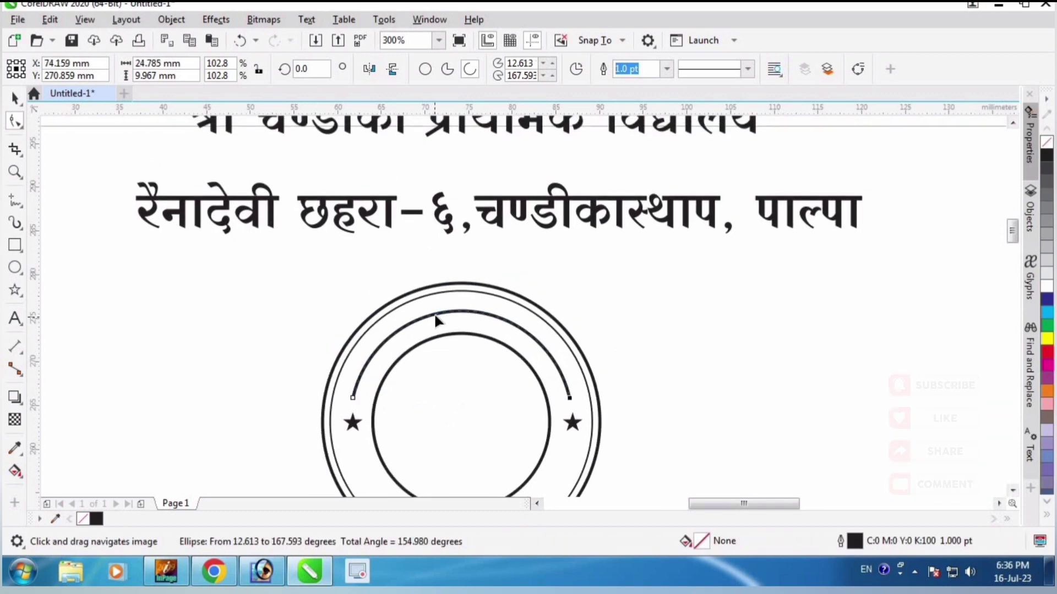
drag(422, 292, 420, 331)
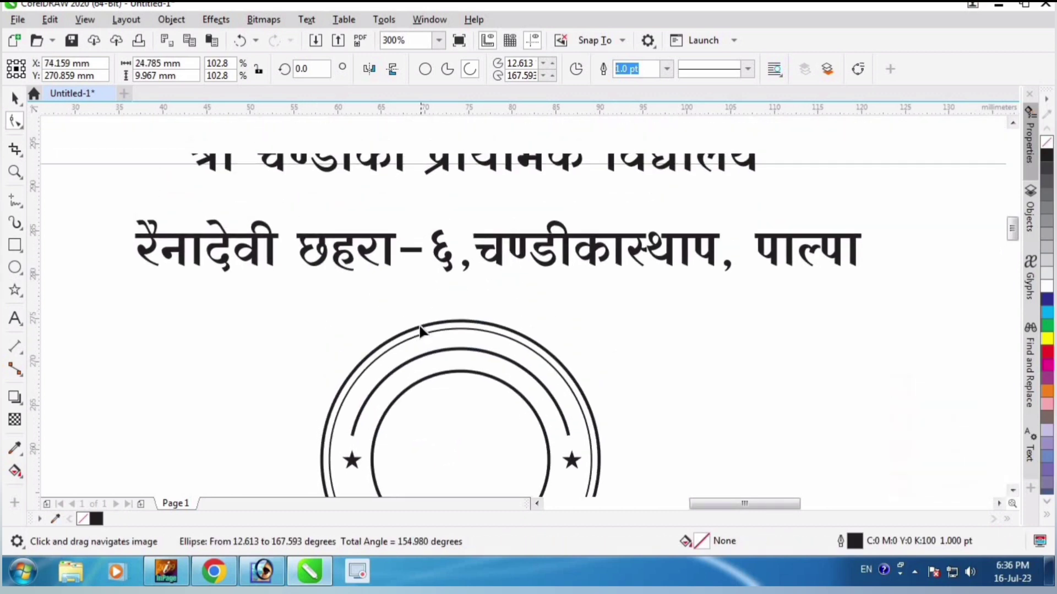
- Apply the custom school-name Artistic Media brush to the upper arc and reduce its stroke width to about 3.44 mm
click(14, 222)
click(310, 75)
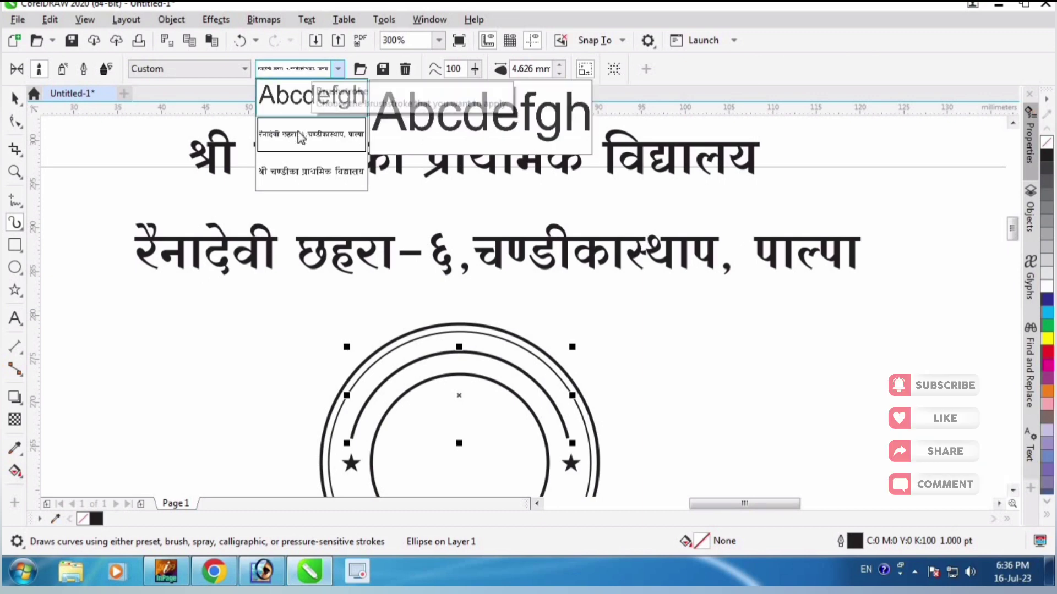
click(298, 174)
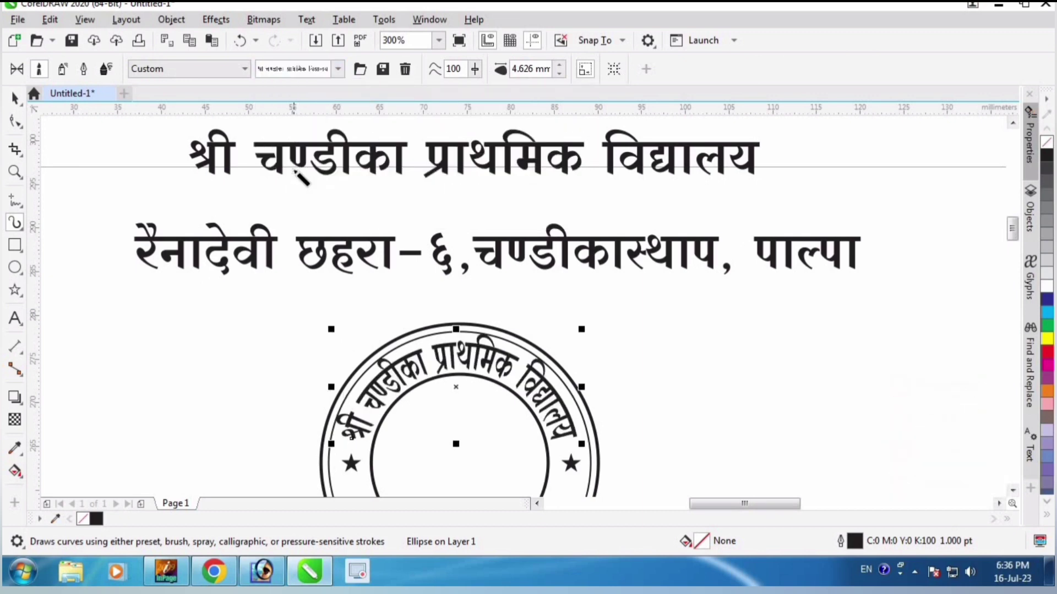
drag(566, 142, 553, 81)
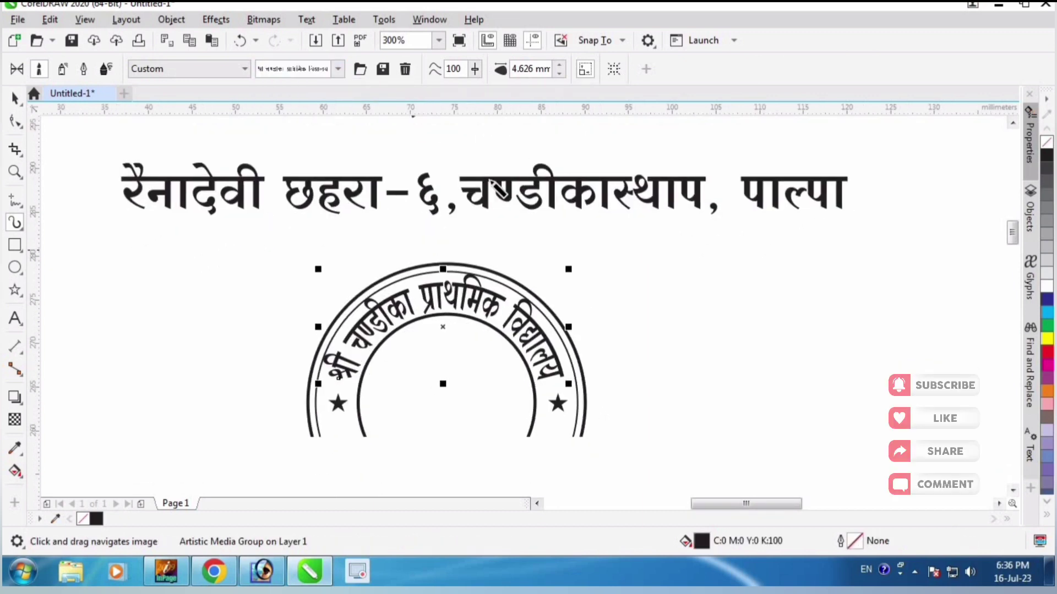
click(559, 74)
click(560, 74)
click(559, 74)
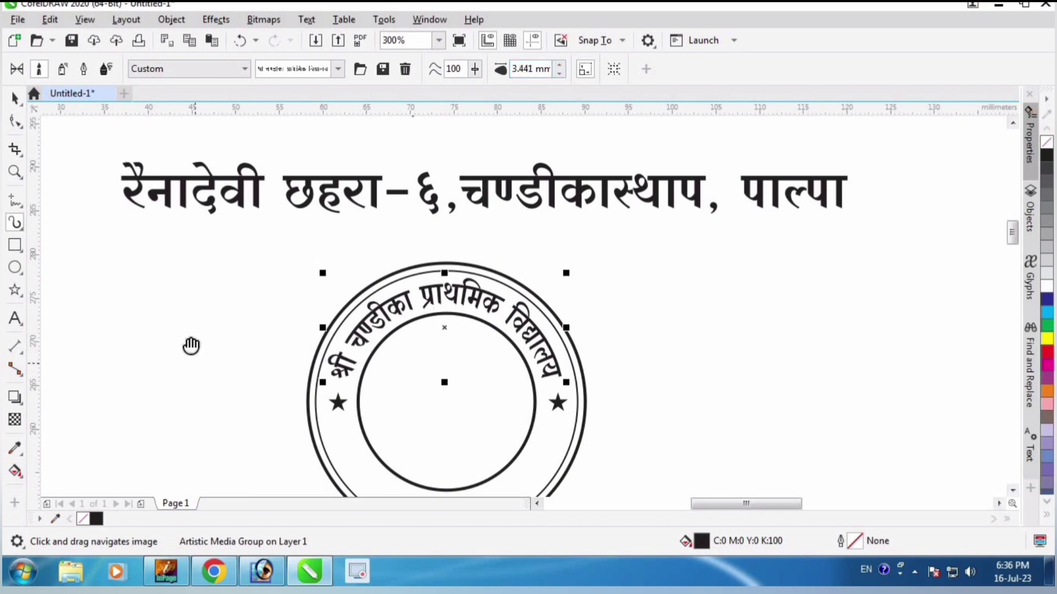
drag(191, 345, 191, 314)
drag(226, 276, 210, 292)
key(space)
click(246, 230)
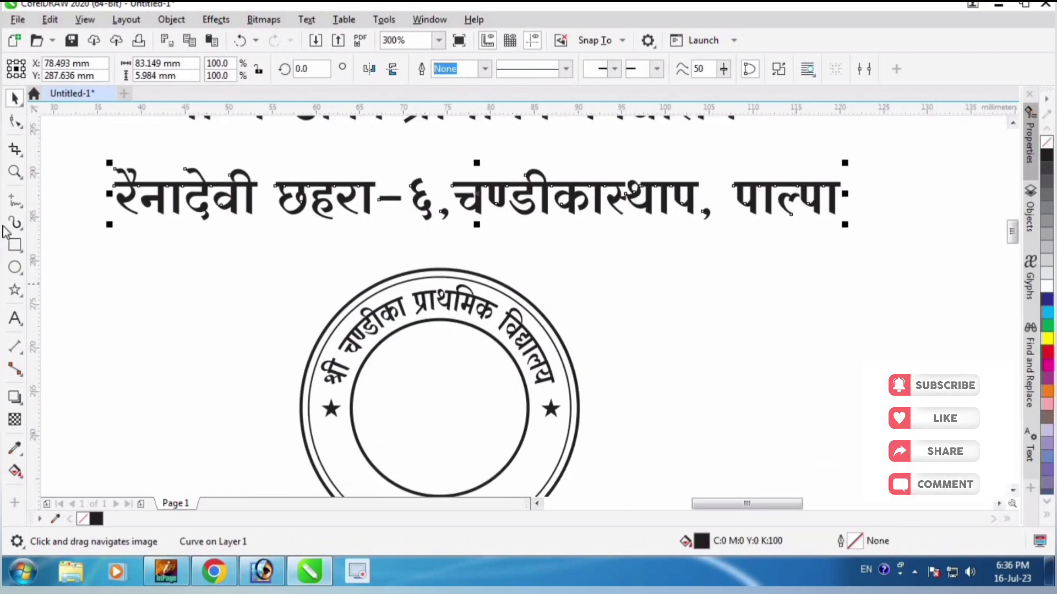
click(15, 223)
click(316, 72)
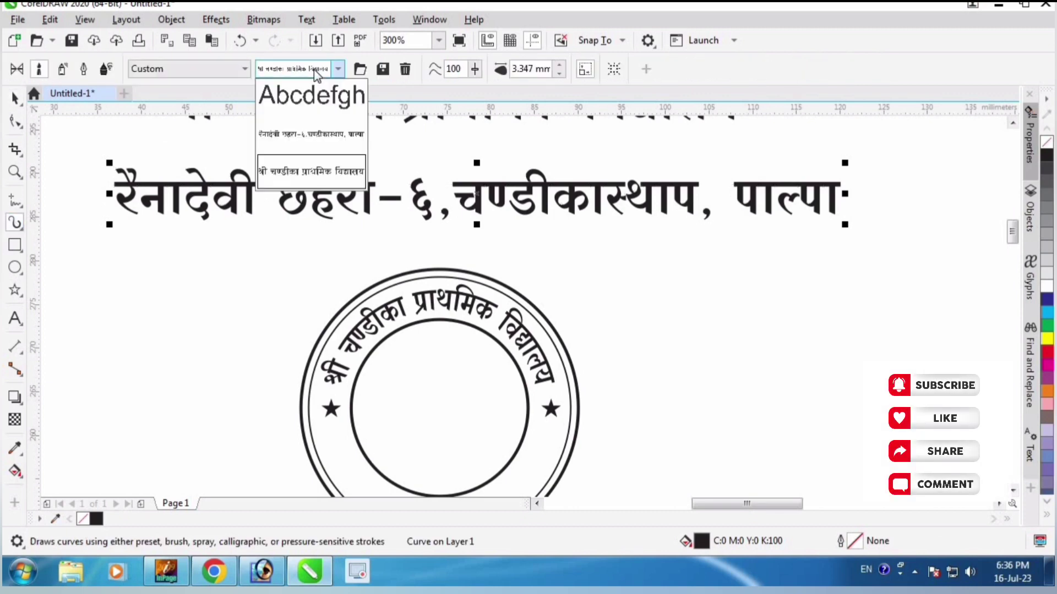
click(430, 345)
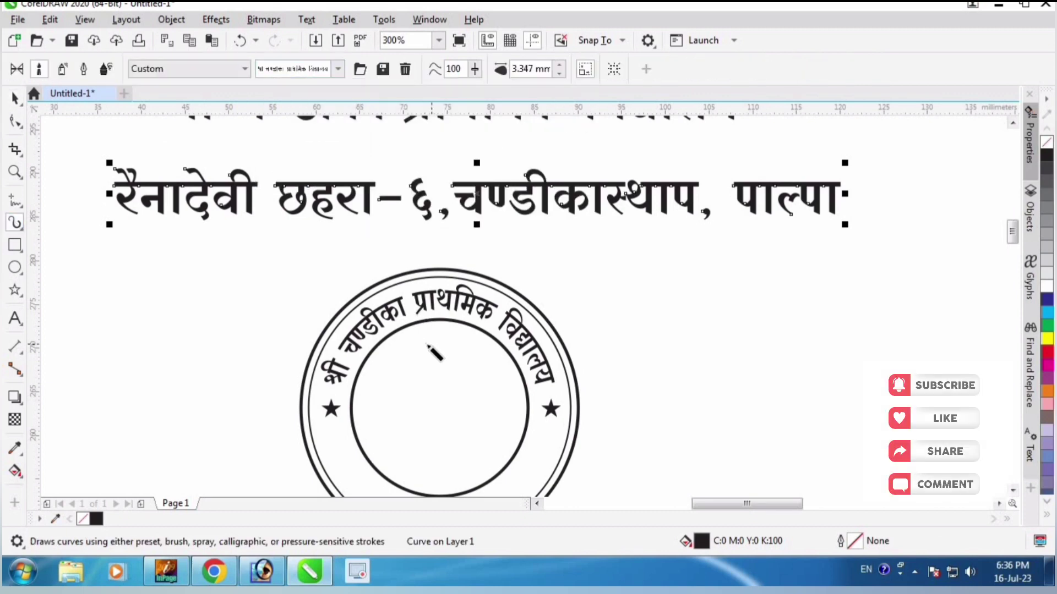
- Make an enlarged concentric copy of the stamp's inner circle, about 25 mm in diameter
drag(431, 344, 428, 264)
key(space)
click(455, 243)
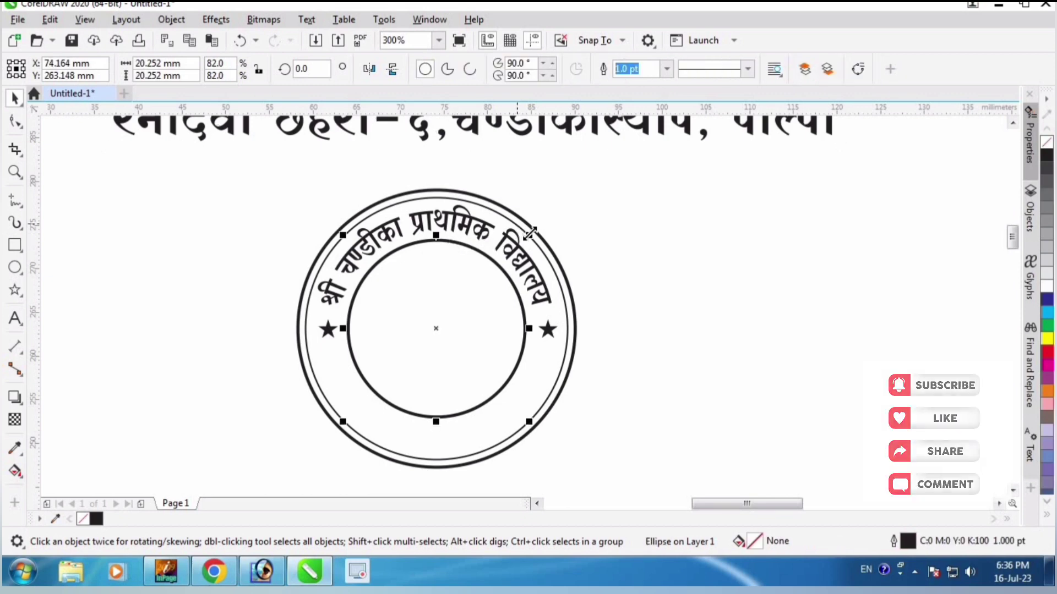
drag(528, 238, 549, 210)
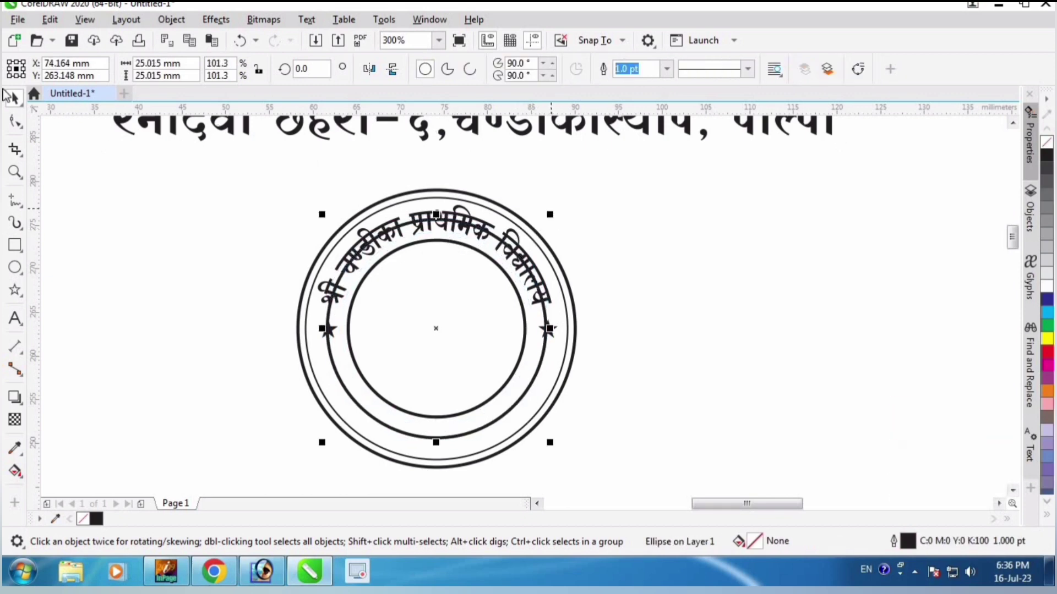
- Open the enlarged circle copy into a lower arc between the two stars, from about 192° to 345.6°
click(16, 123)
drag(438, 223, 547, 358)
drag(438, 223, 306, 358)
key(space)
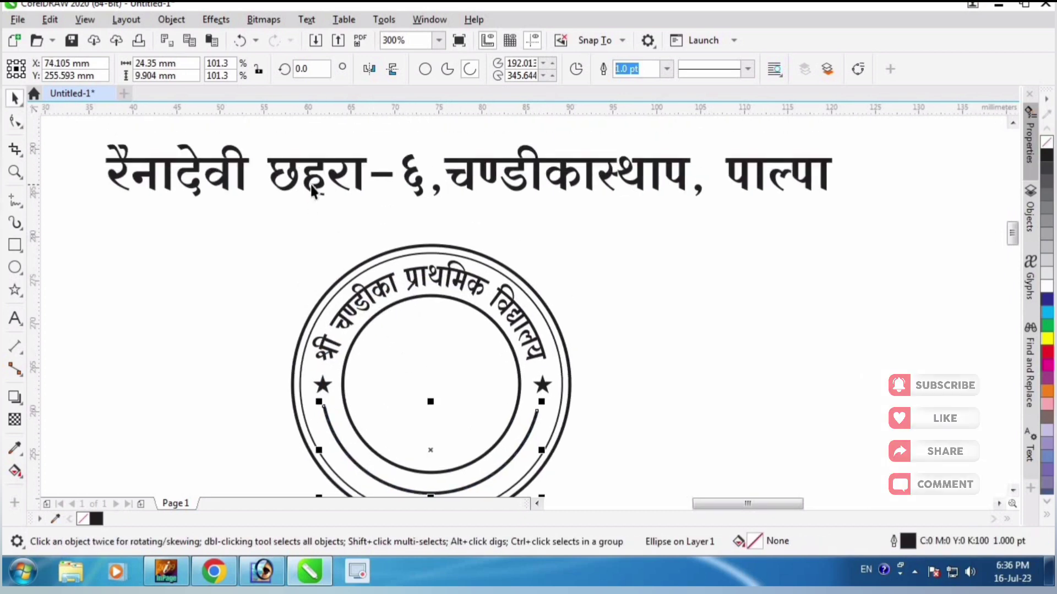
- Try applying the custom address brush to the lower arc and undo it
key(space)
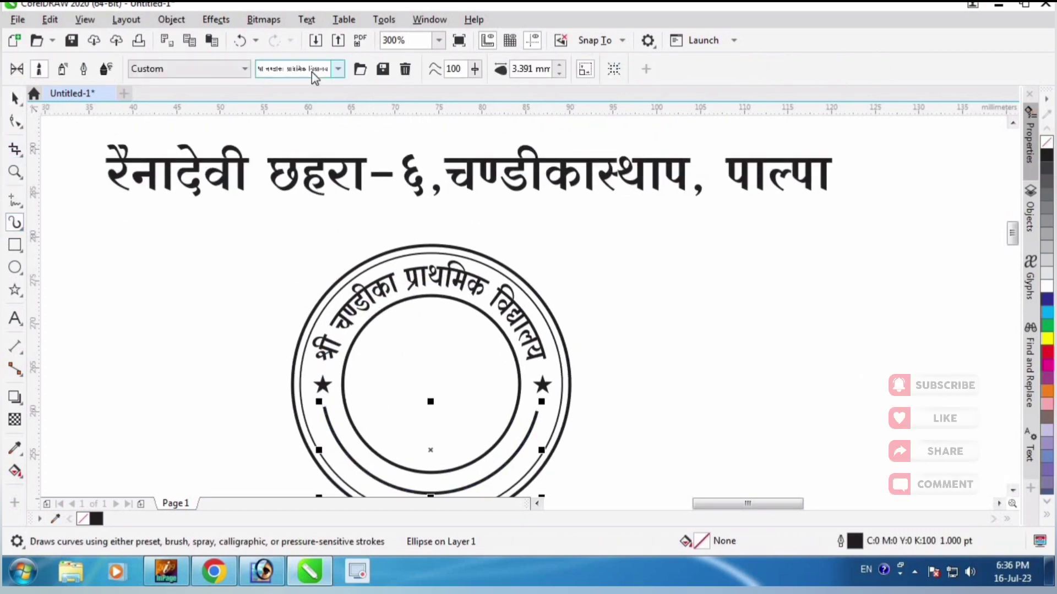
click(338, 69)
click(291, 135)
scroll(429, 366, down, 2)
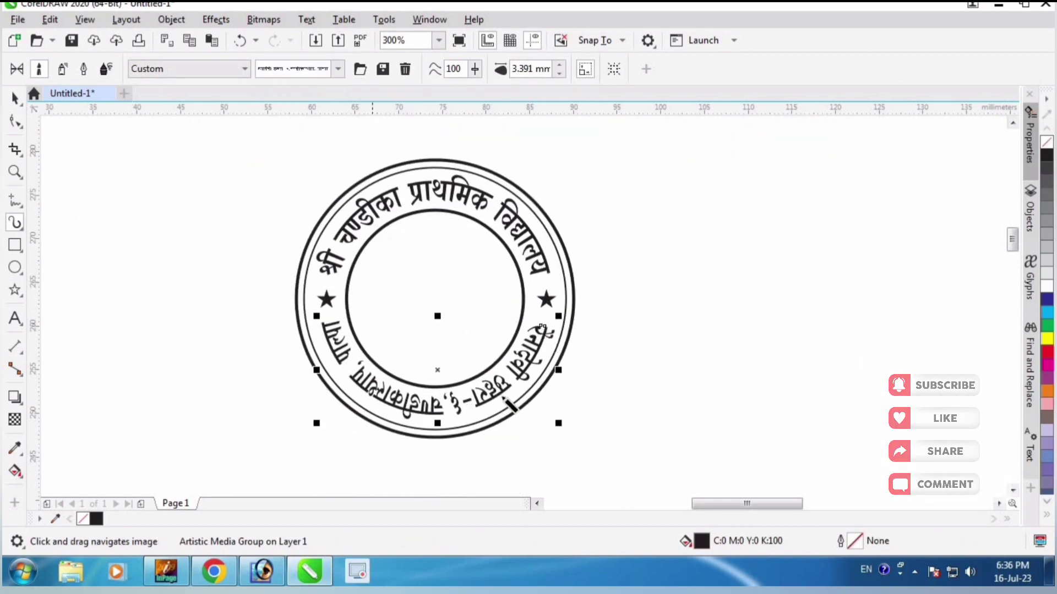
key(ctrl+z)
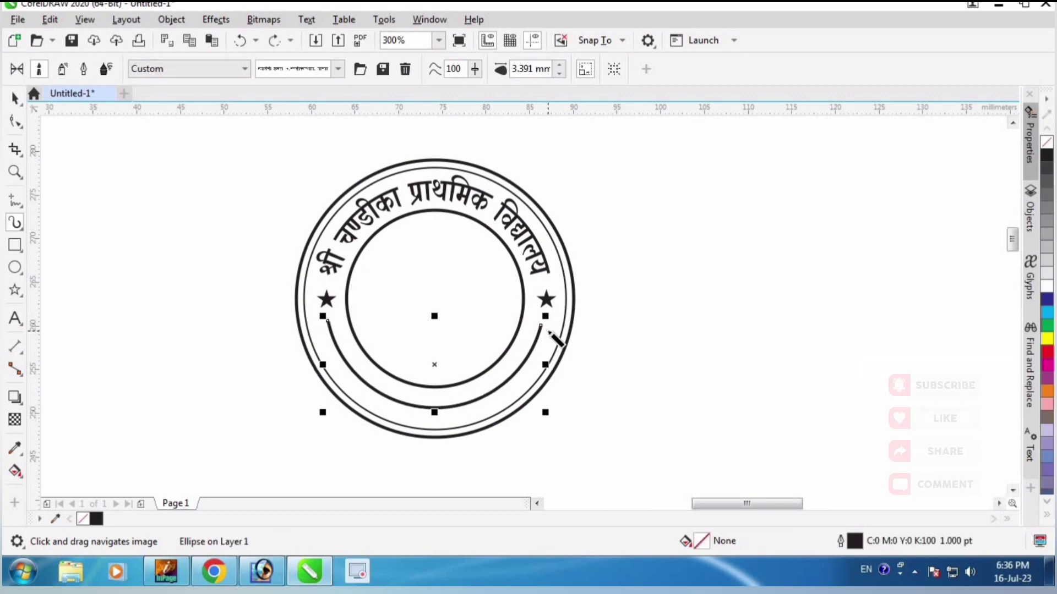
- Mirror the straight address curve above the stamp both horizontally and vertically
drag(400, 377, 439, 515)
key(space)
click(356, 216)
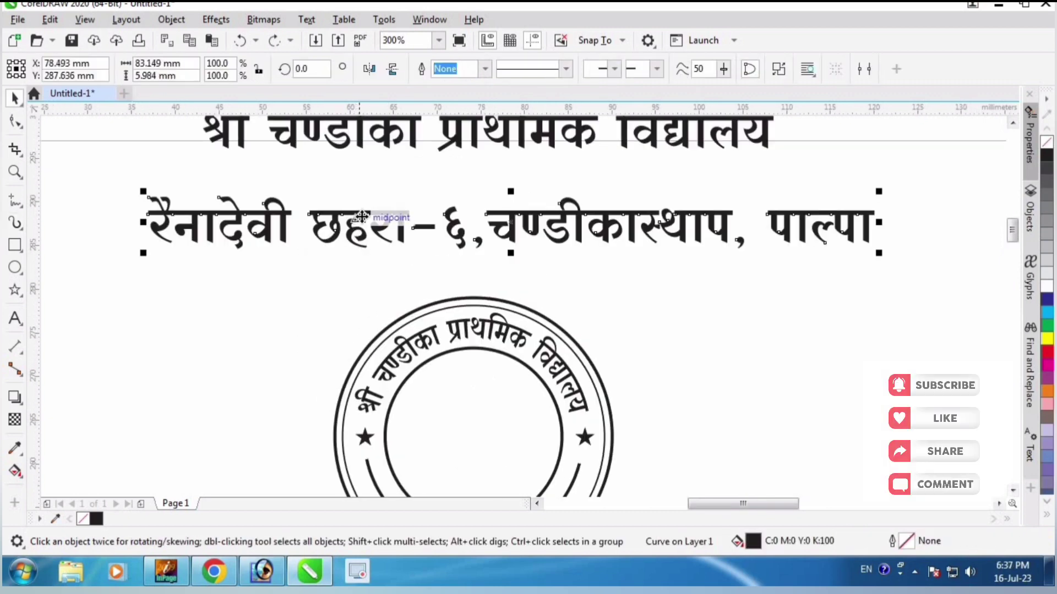
click(371, 70)
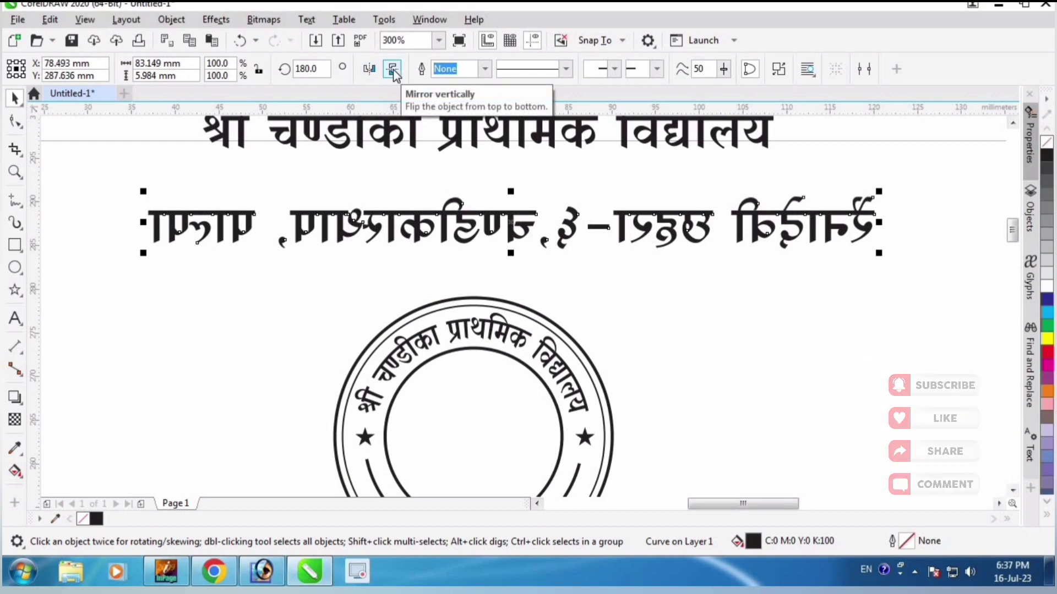
click(393, 70)
- Save the flipped address curve as an Artistic Media brush, overwriting the existing "lower side" file
drag(345, 288, 329, 345)
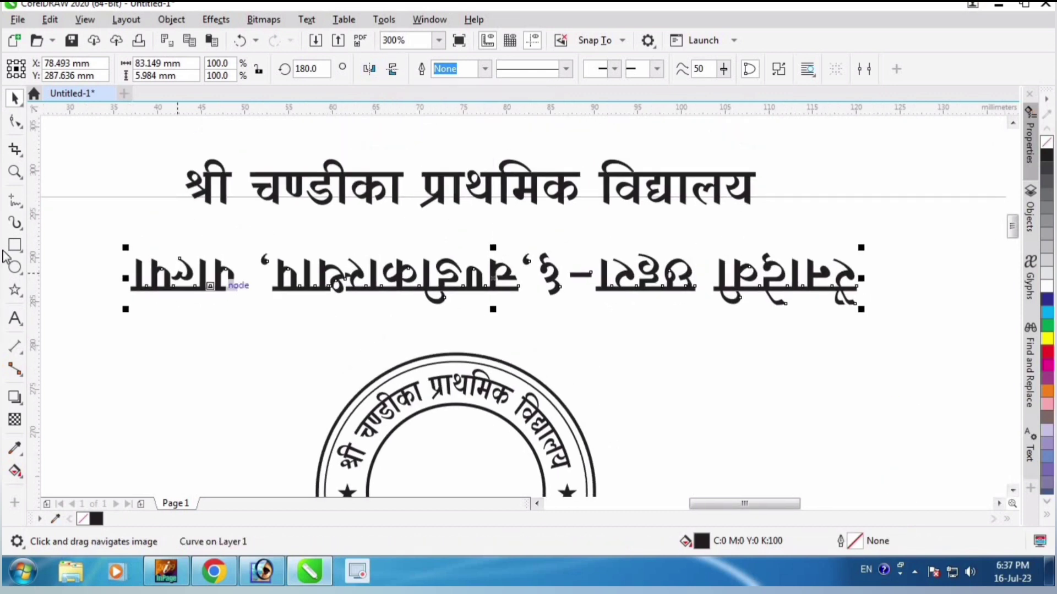
click(15, 223)
click(384, 69)
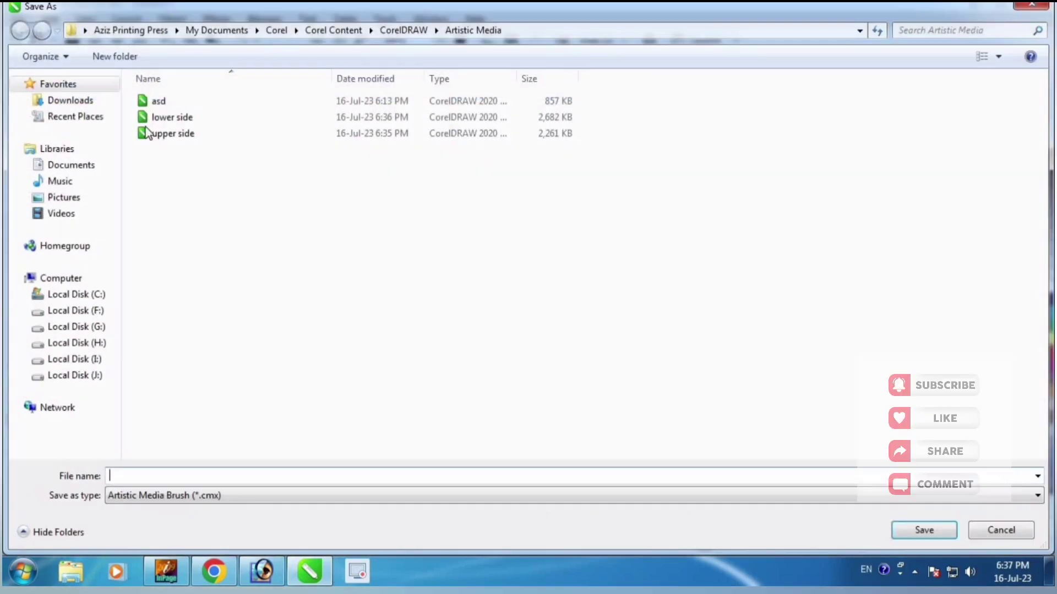
click(189, 120)
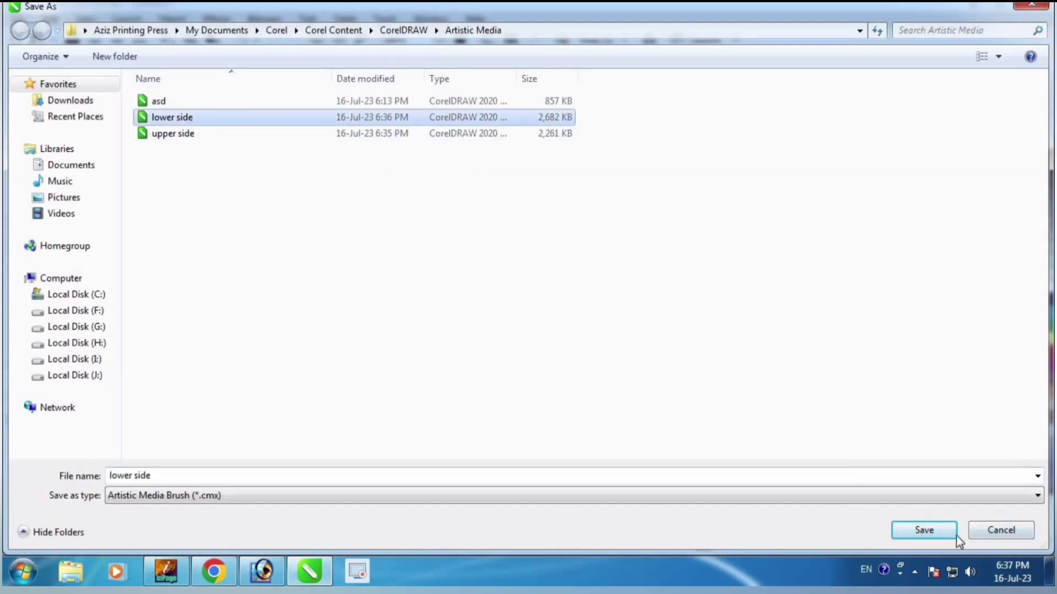
key(Return)
click(571, 293)
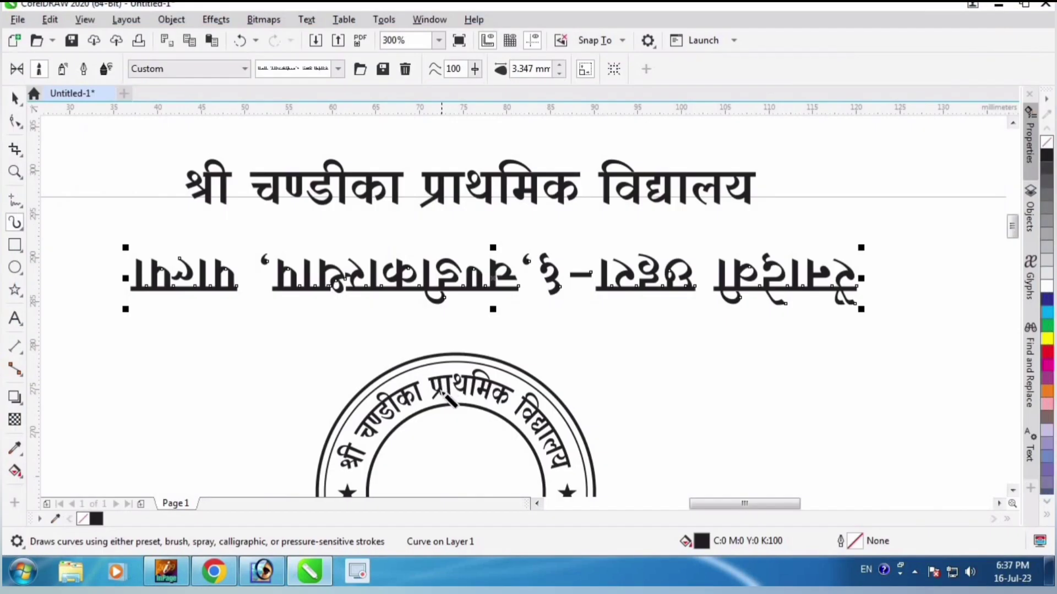
- Apply the flipped address brush to the stamp's lower arc so the address reads upright along it
drag(424, 347, 416, 344)
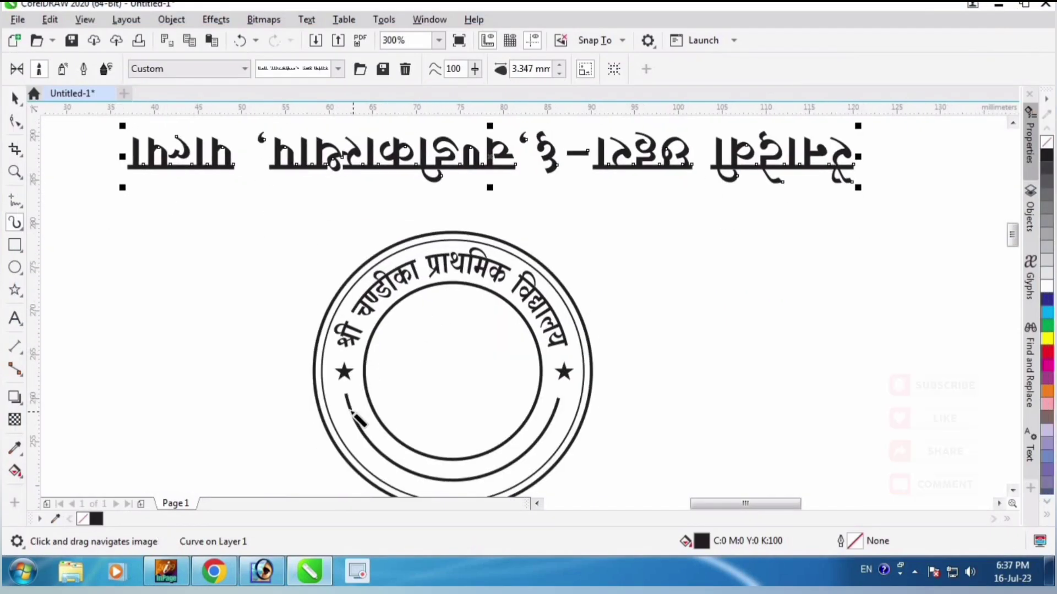
click(354, 414)
click(314, 70)
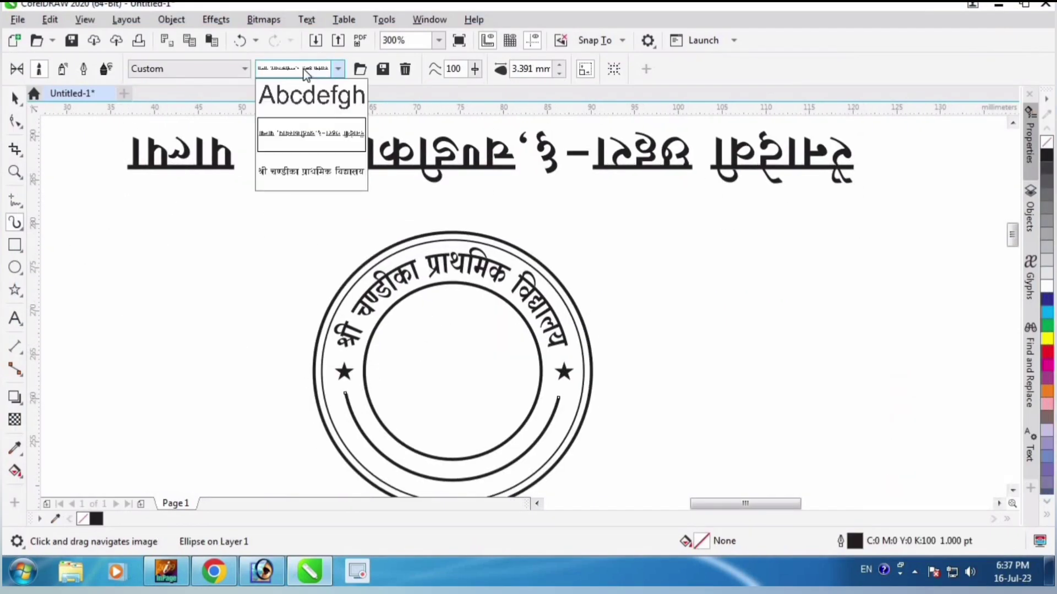
click(276, 143)
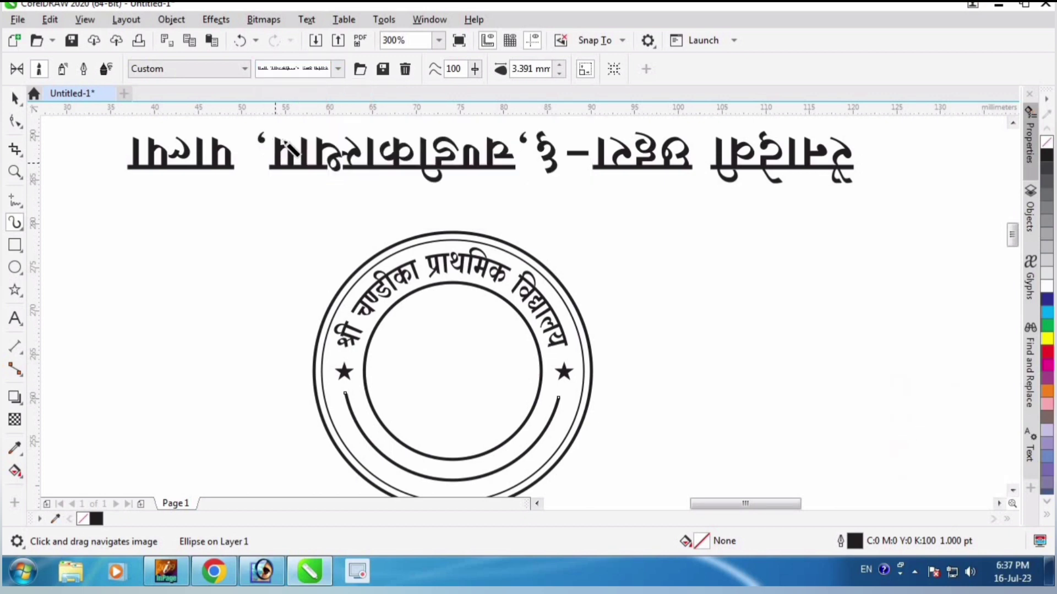
click(299, 70)
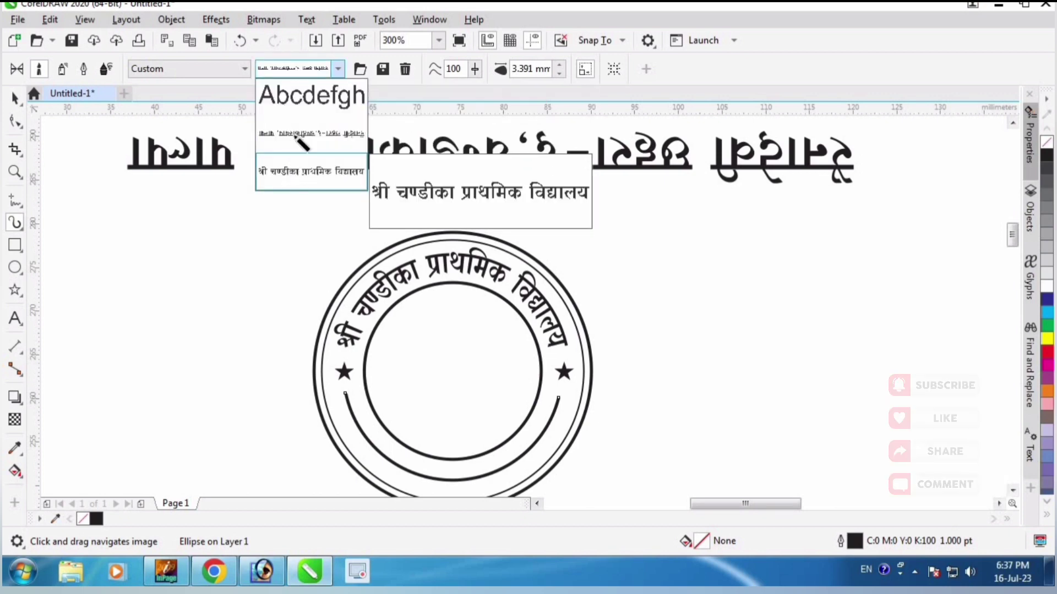
click(292, 171)
click(298, 67)
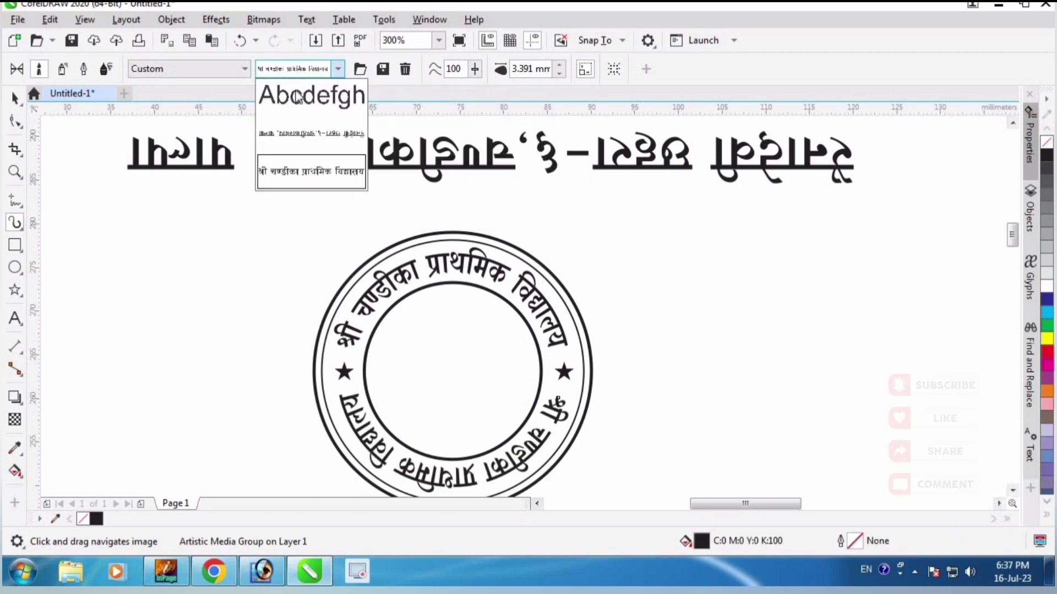
click(288, 129)
scroll(351, 352, down, 1)
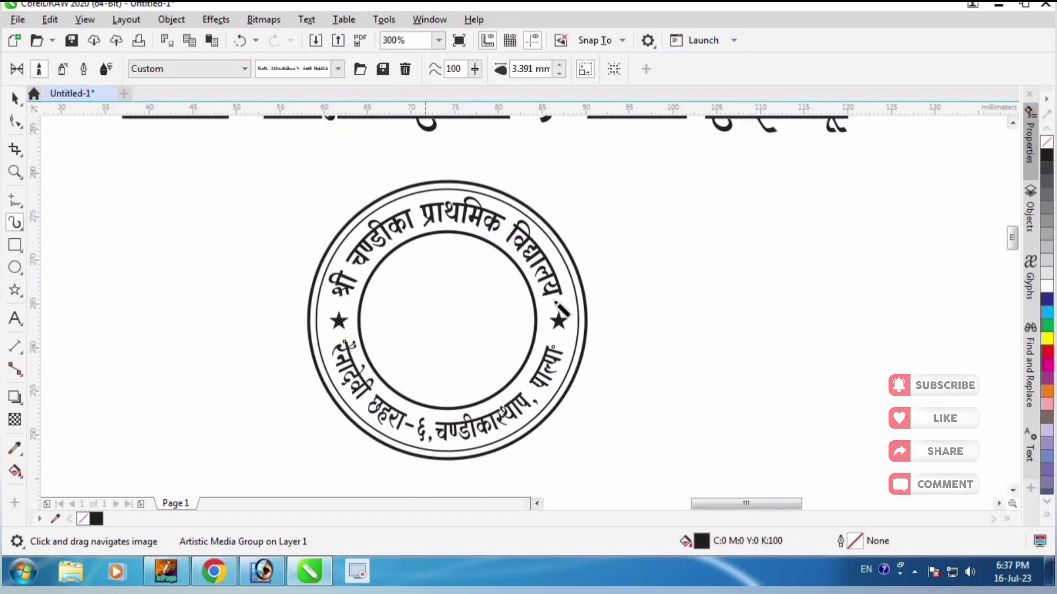
scroll(506, 359, up, 1)
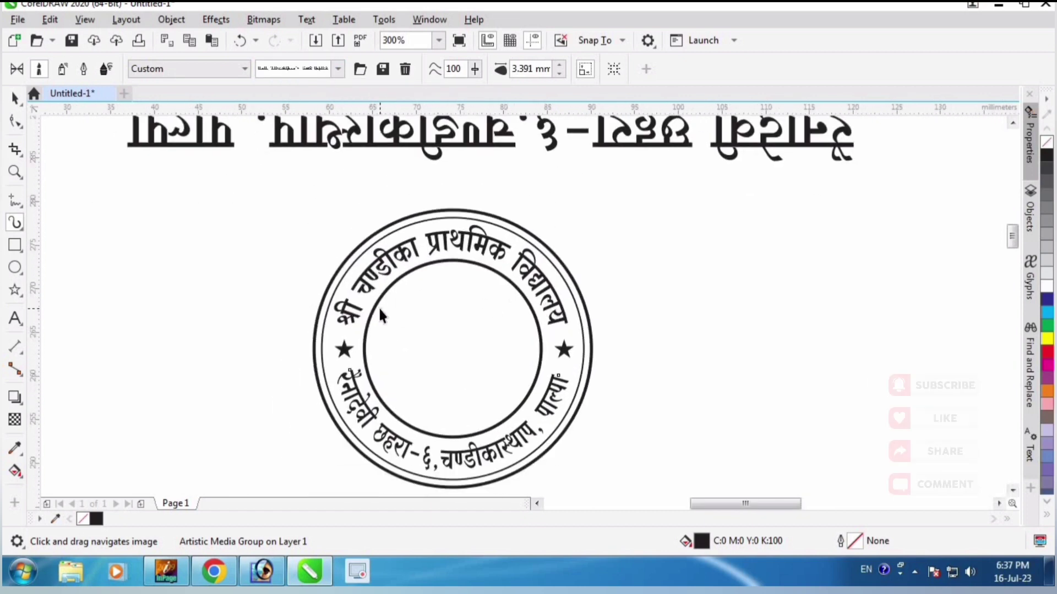
- Delete the straight school-name and address curves above the stamp
key(space)
scroll(433, 336, down, 1)
click(438, 246)
shift+click(445, 193)
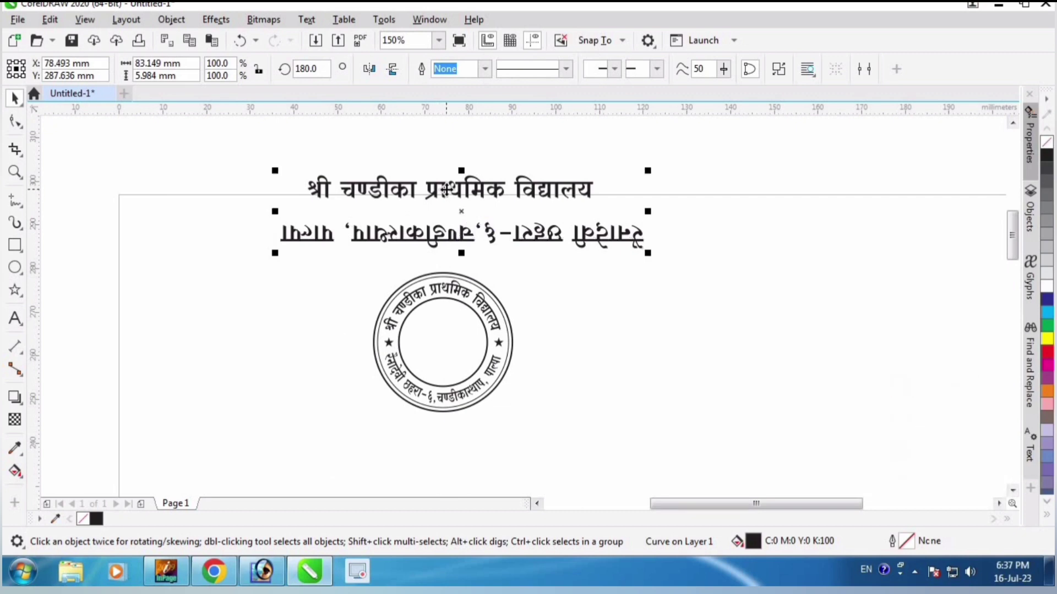
right_click(437, 193)
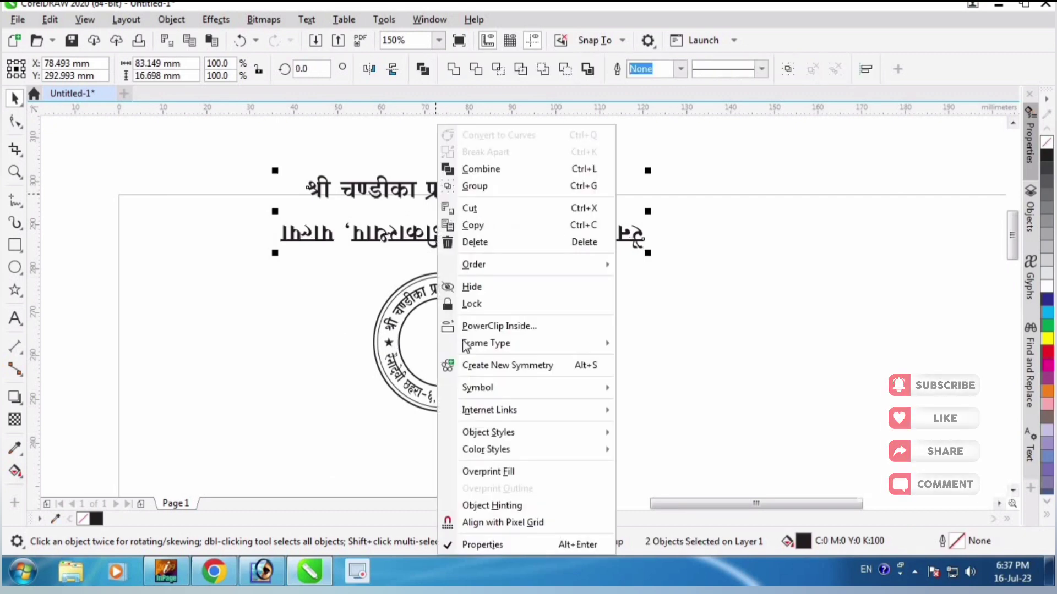
click(475, 242)
- Draw a three-sided polygon inside the stamp's inner circle, about 12.7 mm wide and 11 mm high
scroll(453, 315, up, 2)
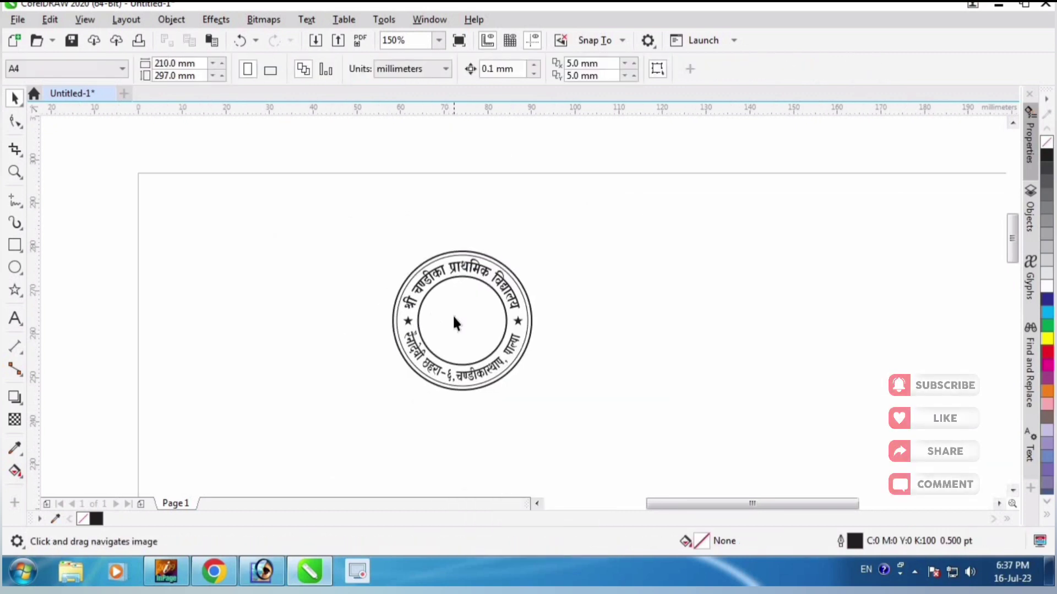
scroll(454, 329, up, 2)
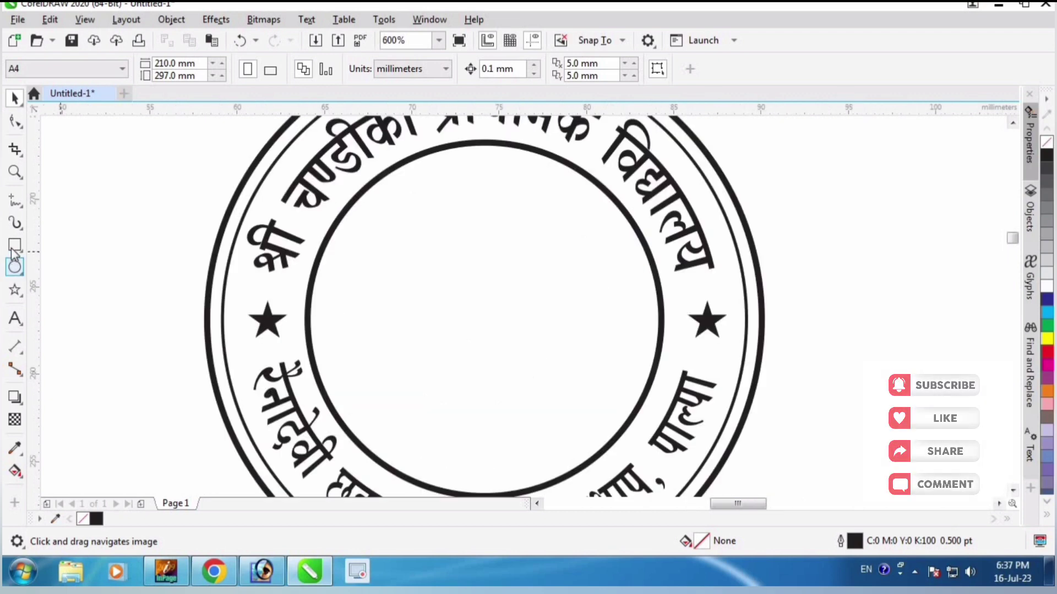
click(15, 291)
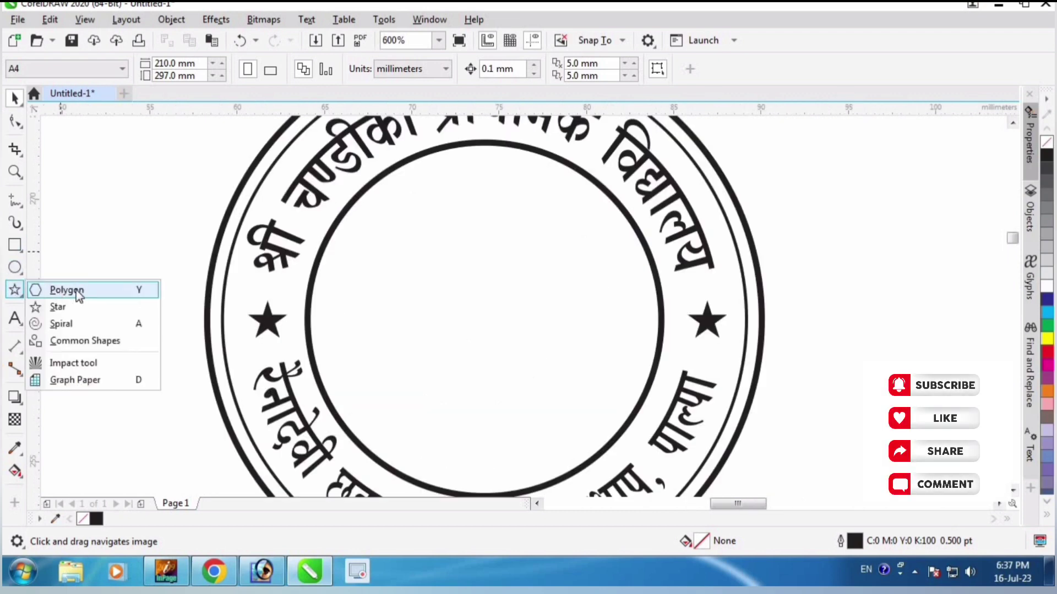
drag(388, 198, 601, 450)
click(459, 75)
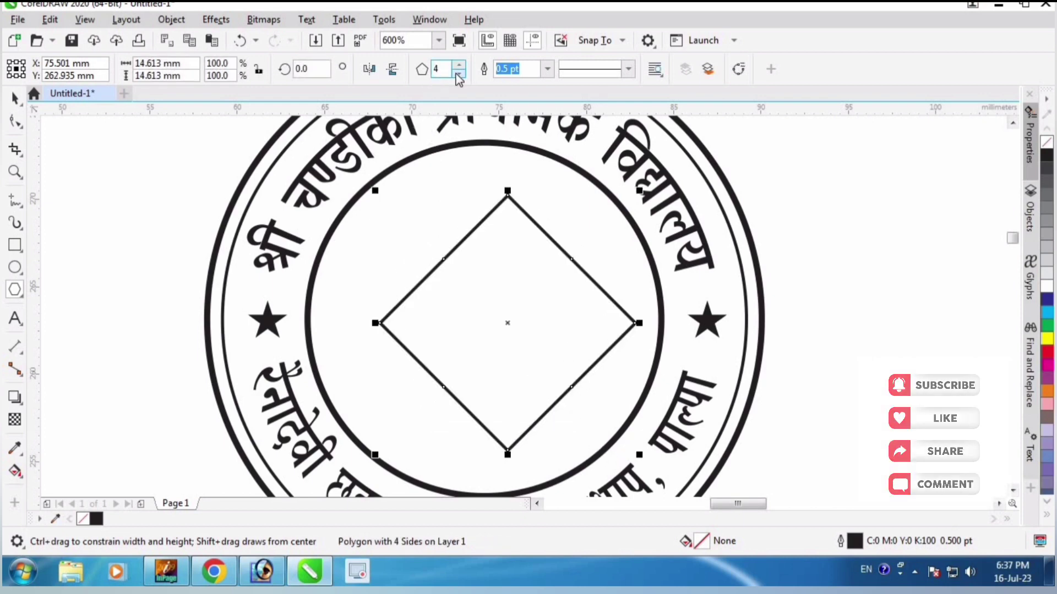
click(458, 76)
- Make a vertically mirrored copy of the triangle about 4.2 mm lower to form a six-pointed star, and select both triangles
drag(468, 236, 531, 262)
key(space)
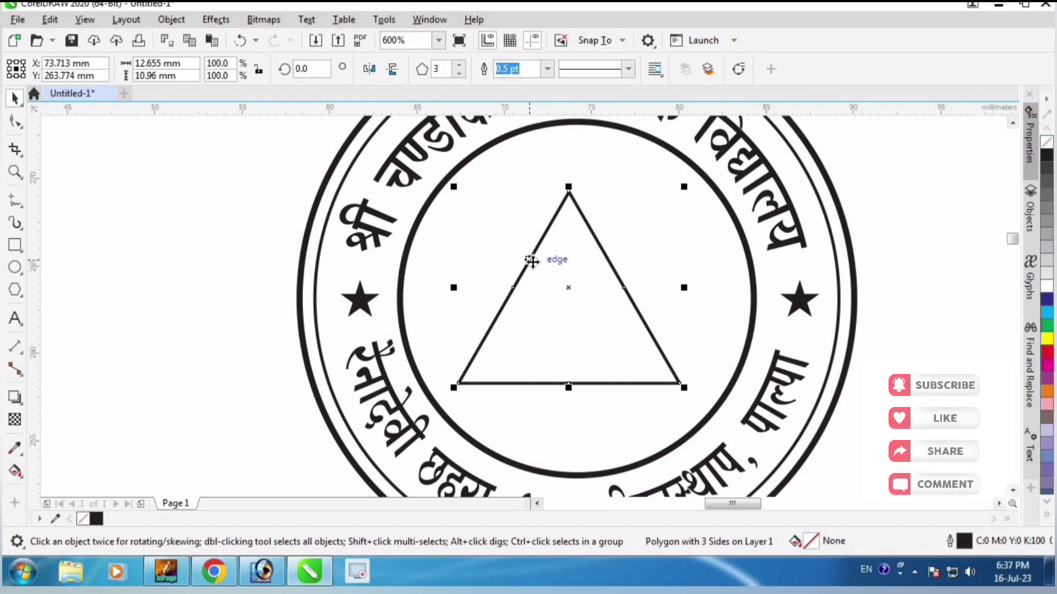
click(393, 69)
drag(552, 199, 557, 269)
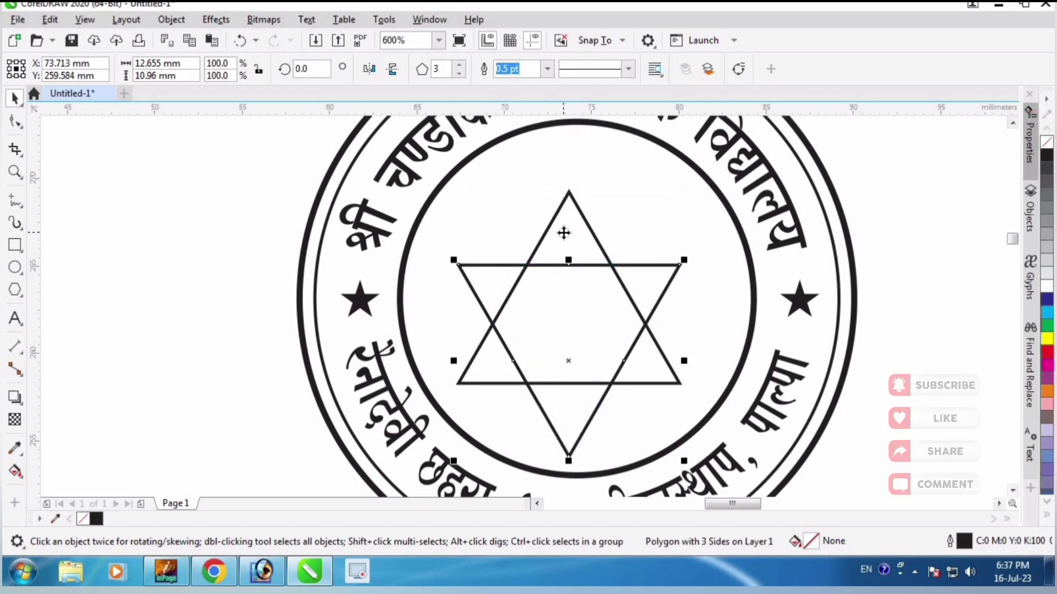
shift+click(564, 231)
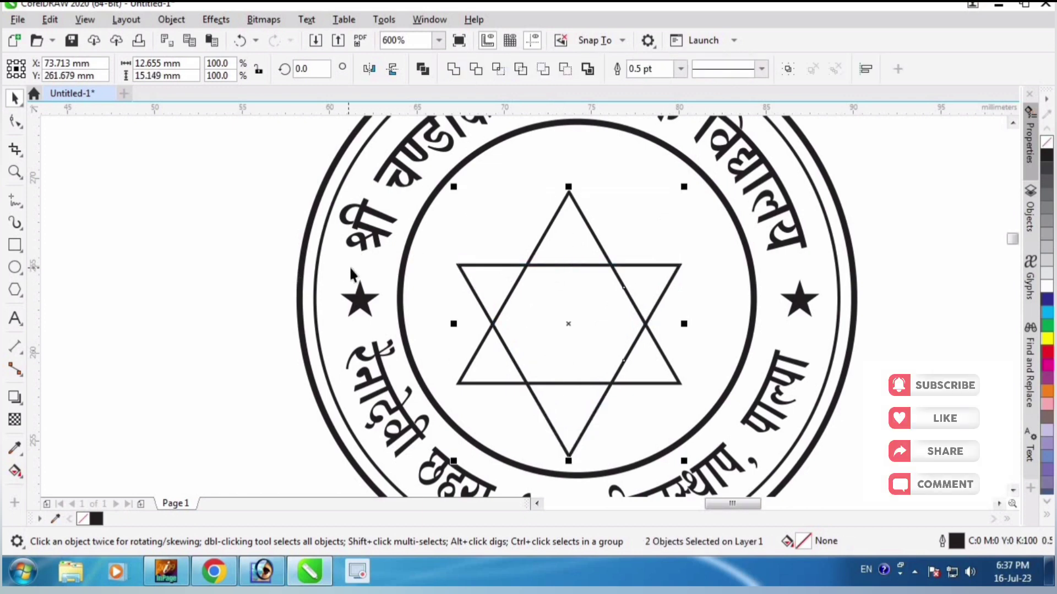
- Group the two overlapping triangles and centre the six-pointed star on the stamp's inner circle
key(ctrl+g)
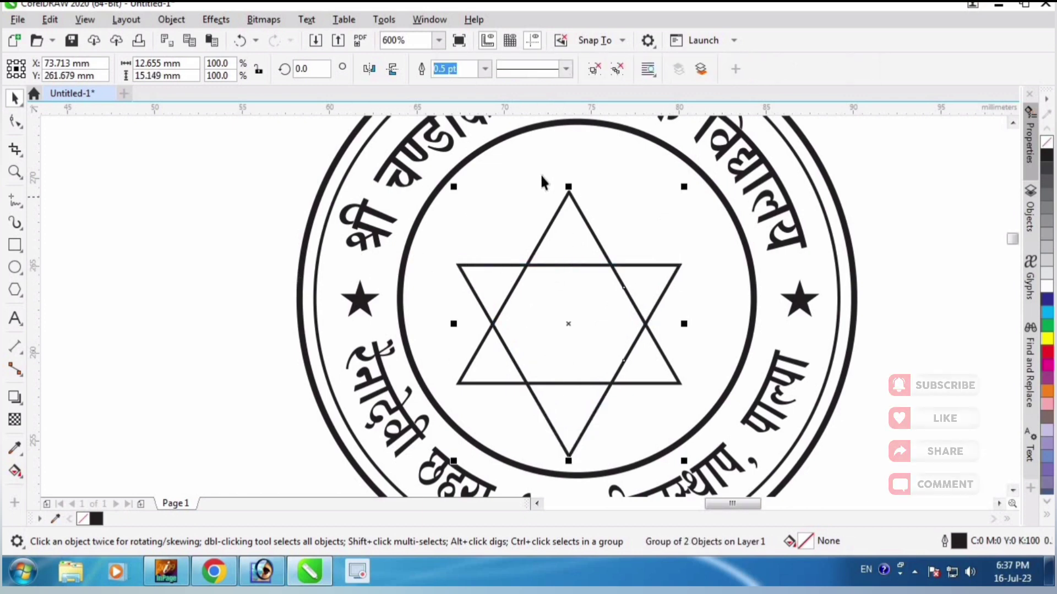
shift+click(530, 132)
key(e)
key(c)
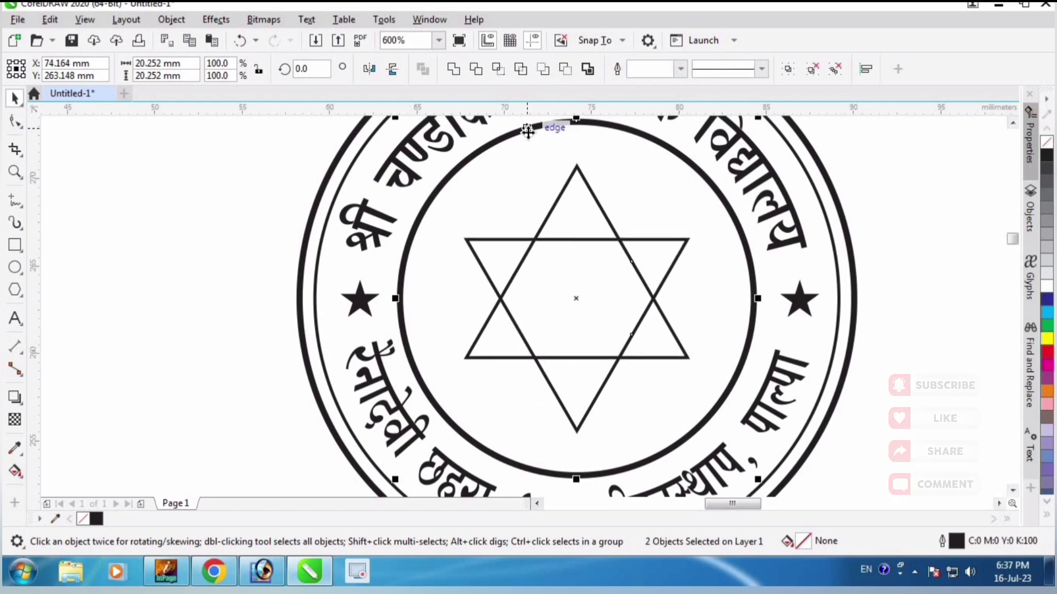
click(194, 227)
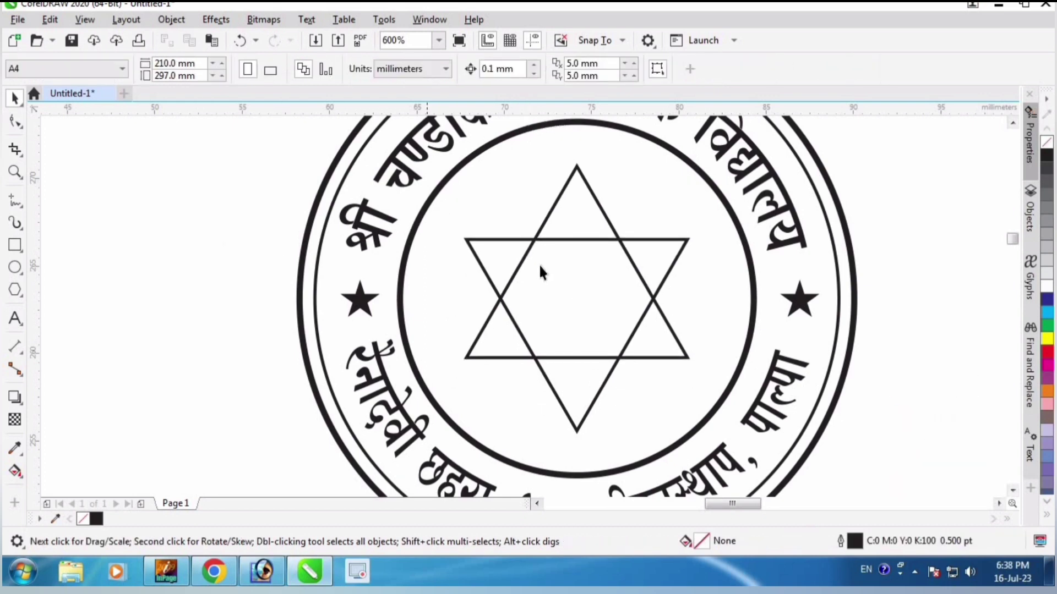
scroll(507, 236, right, 1)
drag(513, 250, 500, 253)
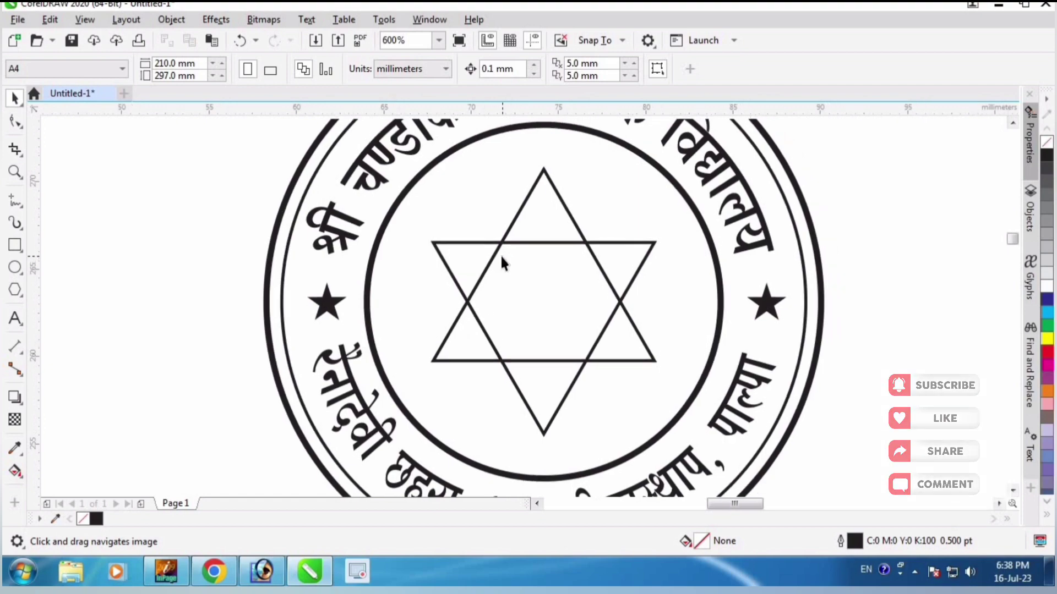
- Switch to Chrome and search Google in a new tab for "book png black n white"
click(213, 570)
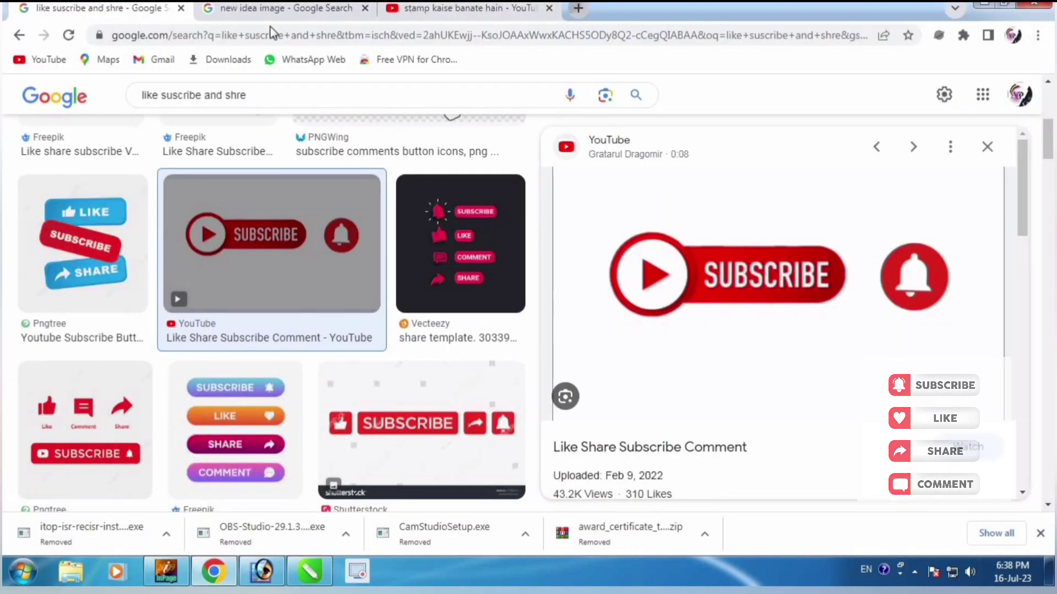
click(578, 7)
click(381, 318)
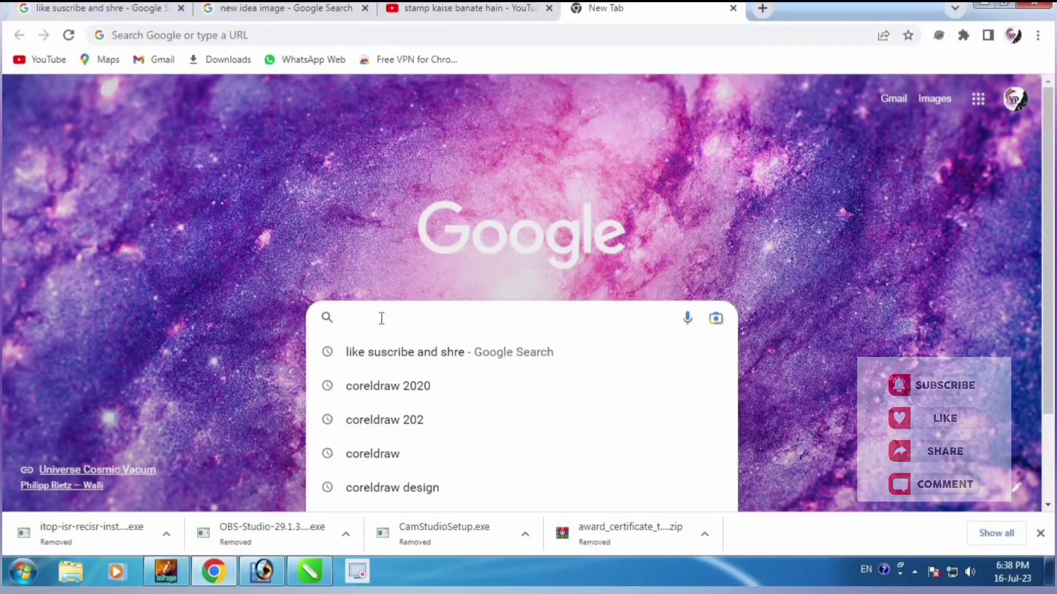
text(book)
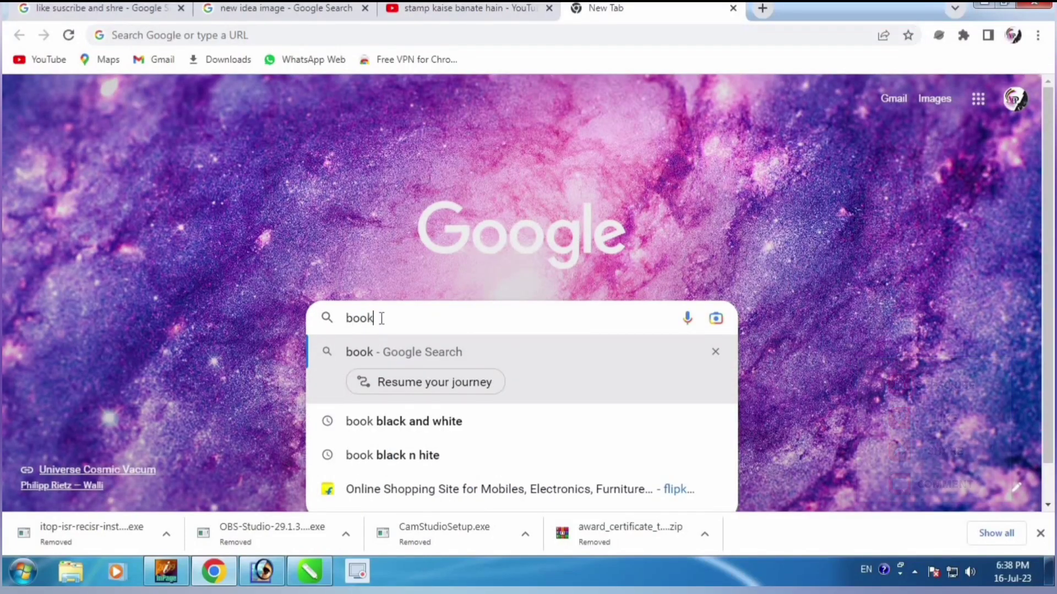
text( p)
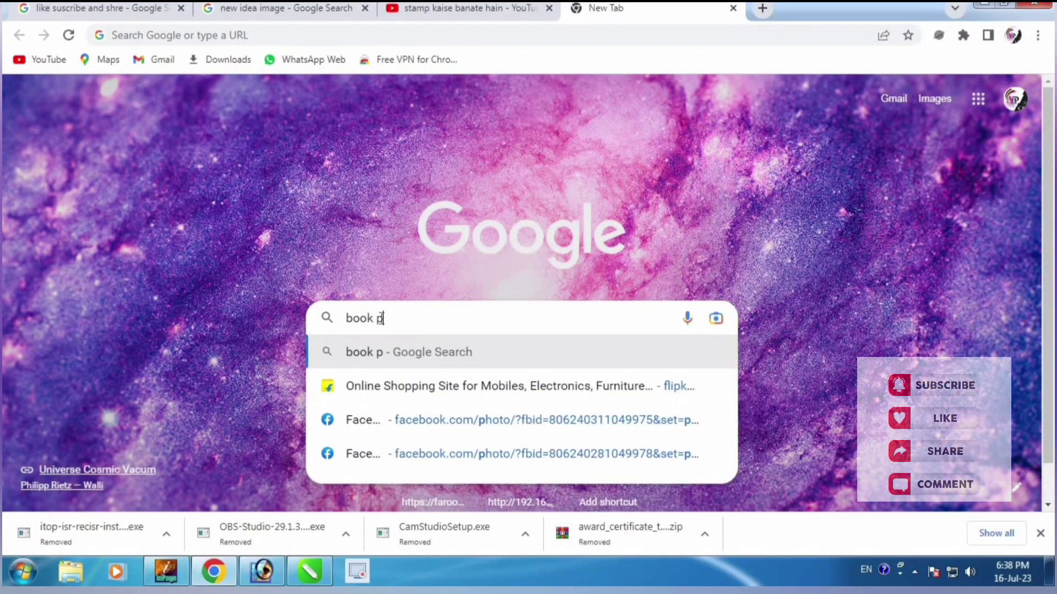
text(ng bl)
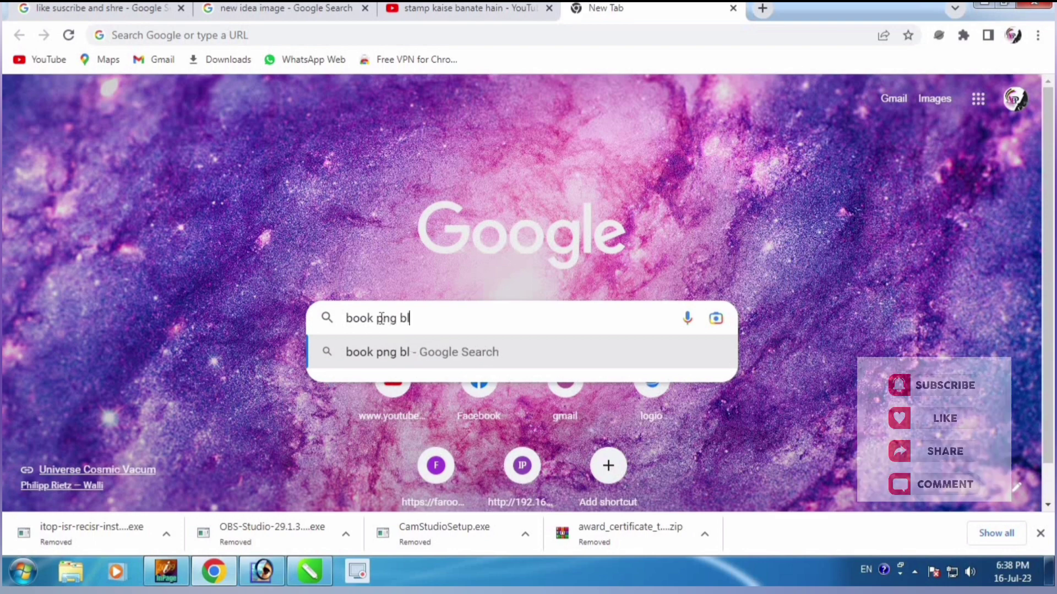
text(ack n white)
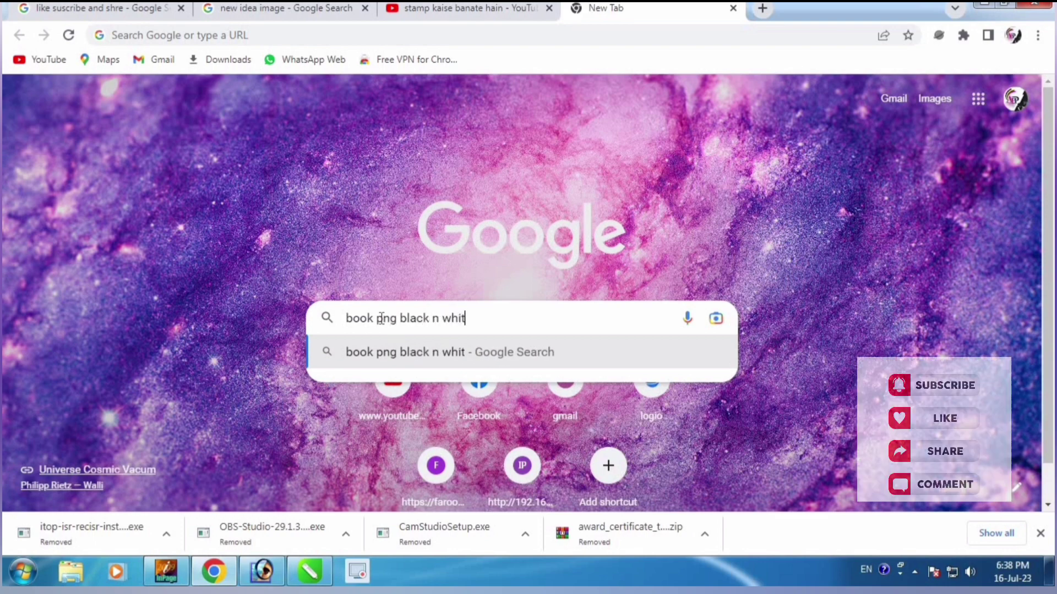
key(Return)
- Browse the image results for "book png black and white" and open the Freeiconspng open-book icon with text lines
scroll(396, 336, down, 4)
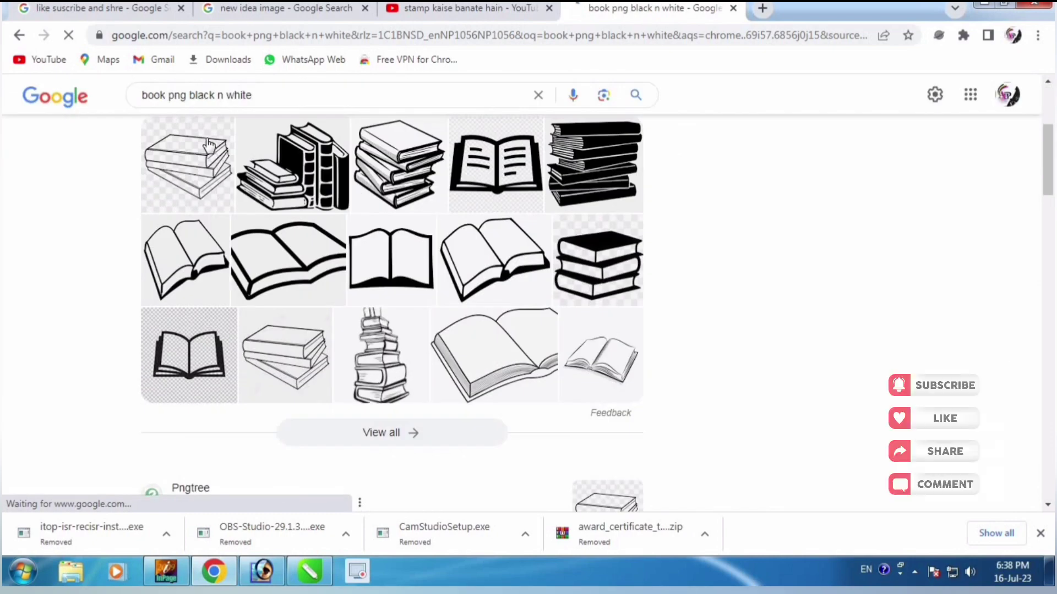
scroll(186, 180, up, 3)
scroll(154, 114, up, 2)
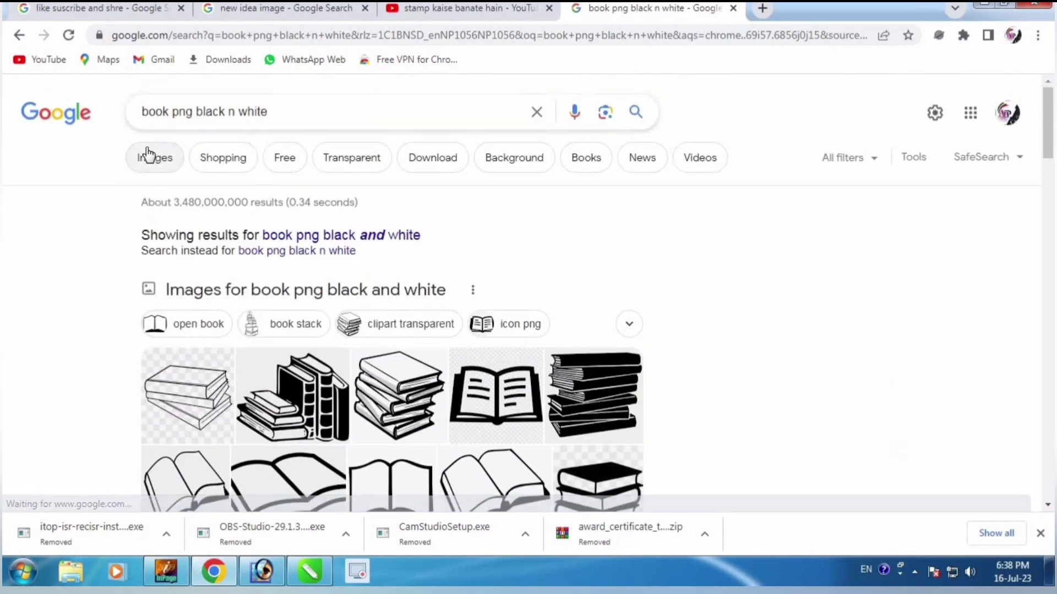
click(346, 235)
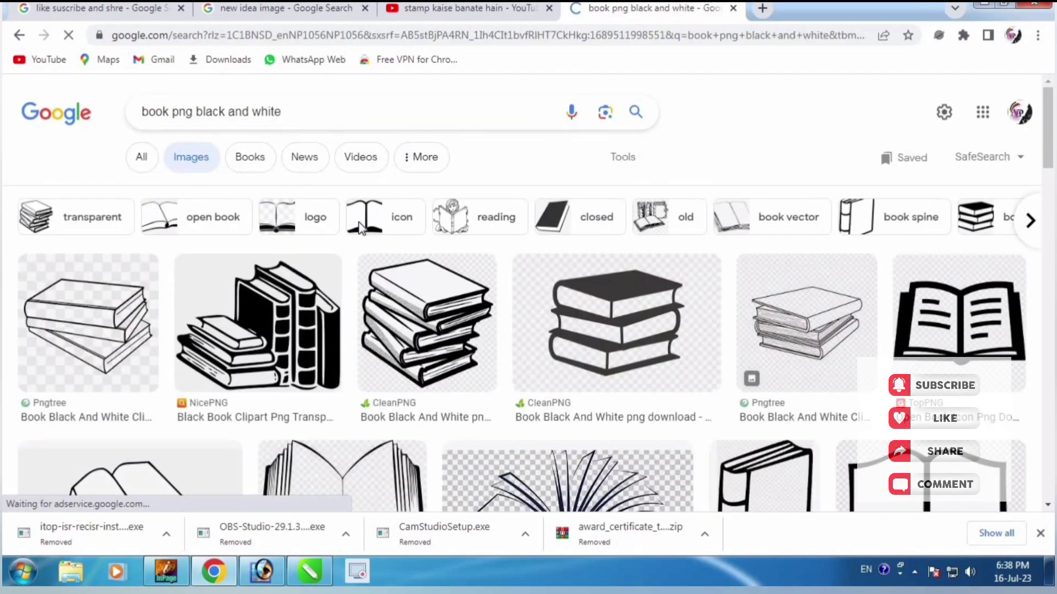
scroll(616, 264, down, 3)
scroll(606, 296, down, 10)
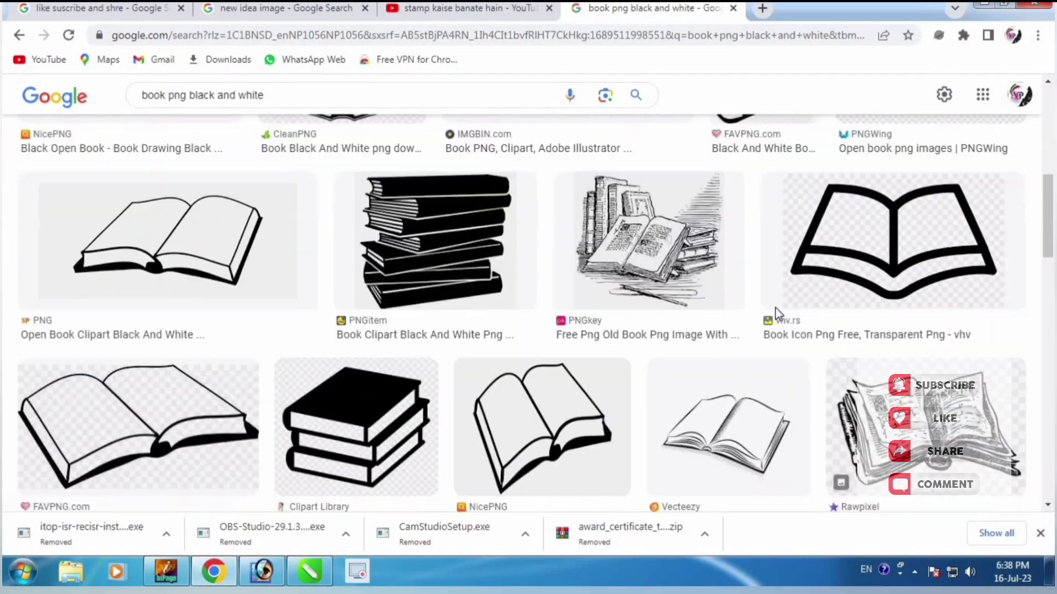
scroll(667, 310, down, 10)
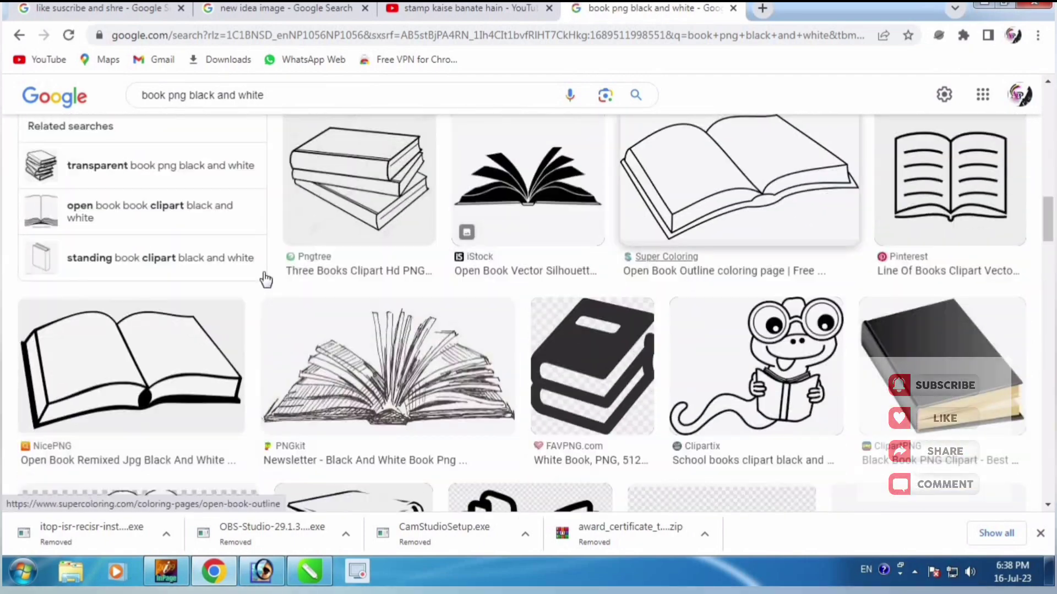
scroll(472, 297, down, 3)
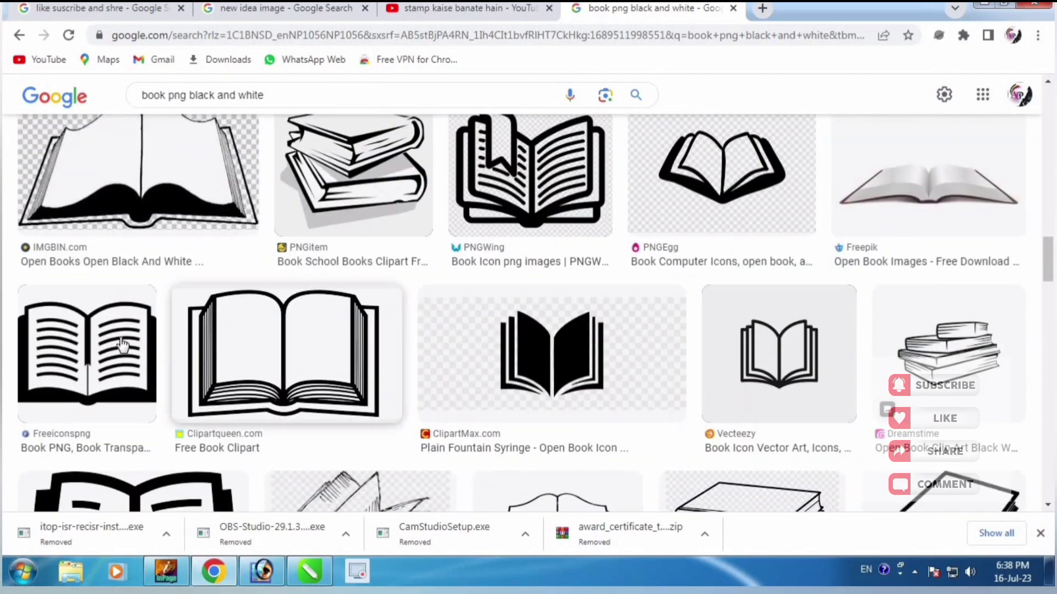
click(99, 353)
- Save the previewed Freeiconspng open-book image under its suggested file name
right_click(741, 238)
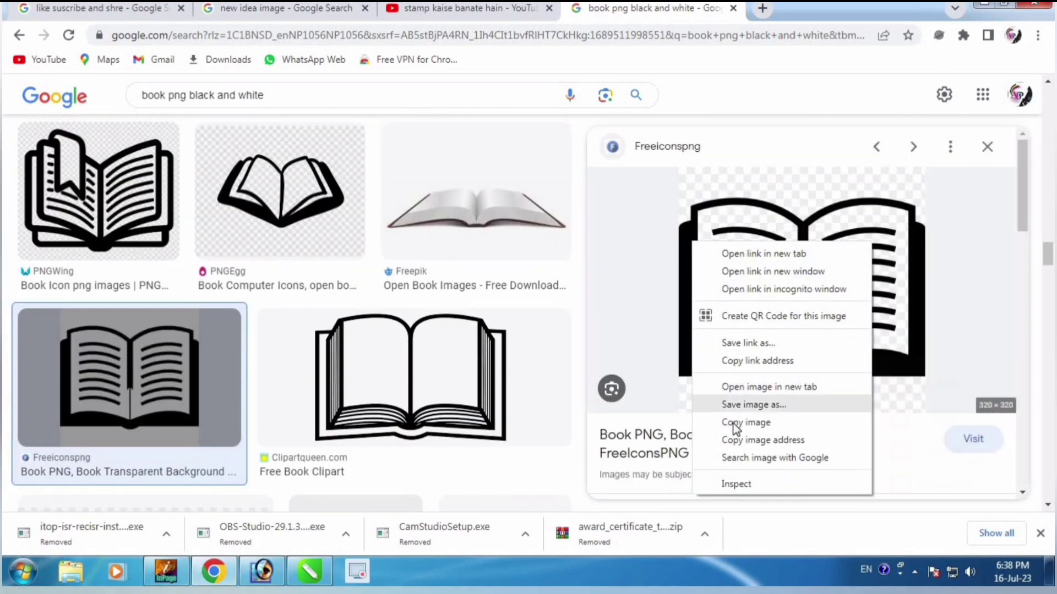
click(797, 408)
right_click(841, 196)
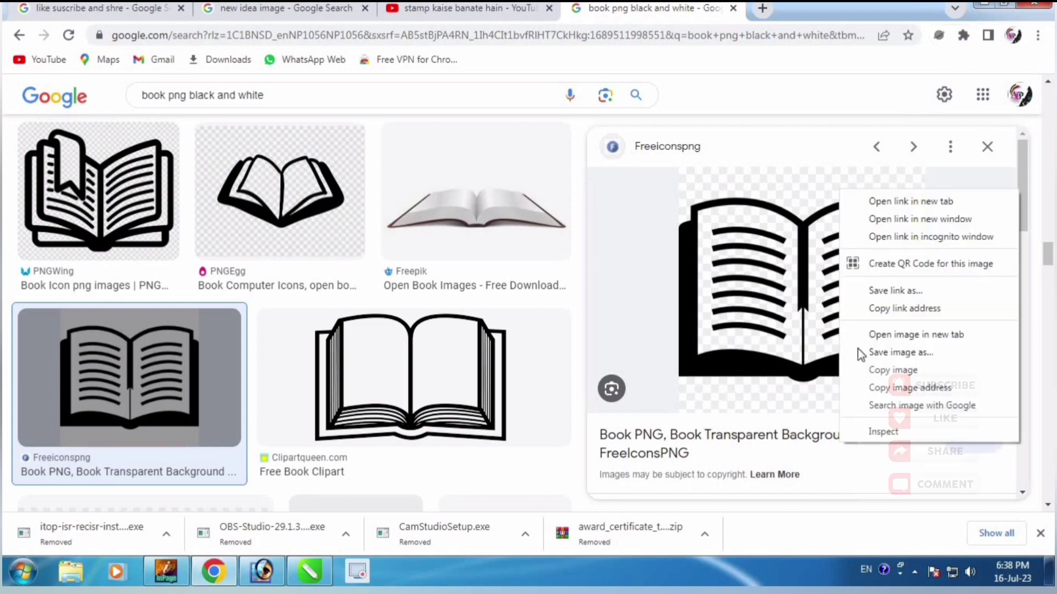
click(875, 353)
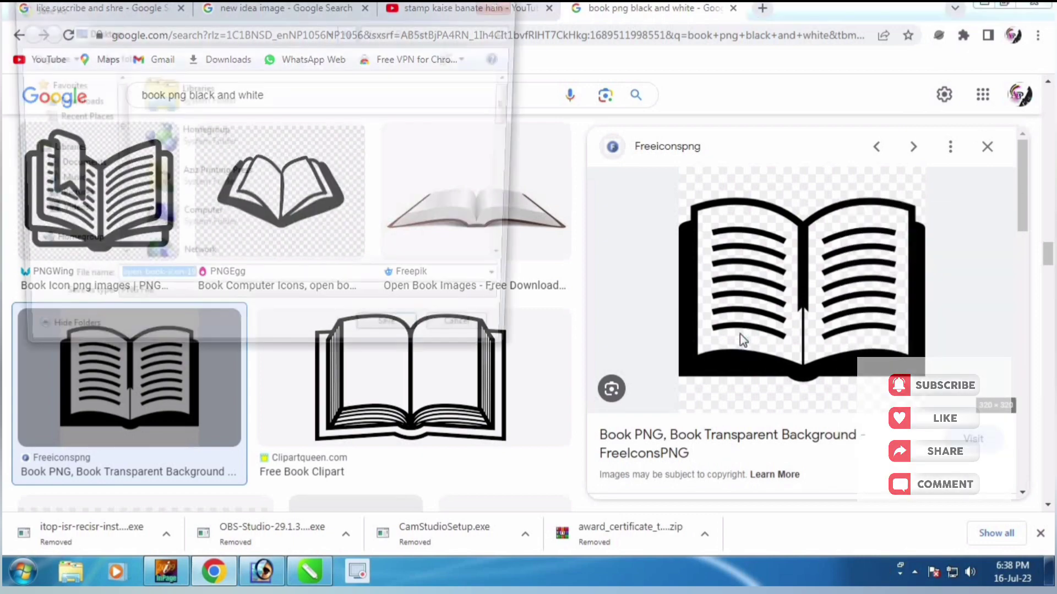
key(Return)
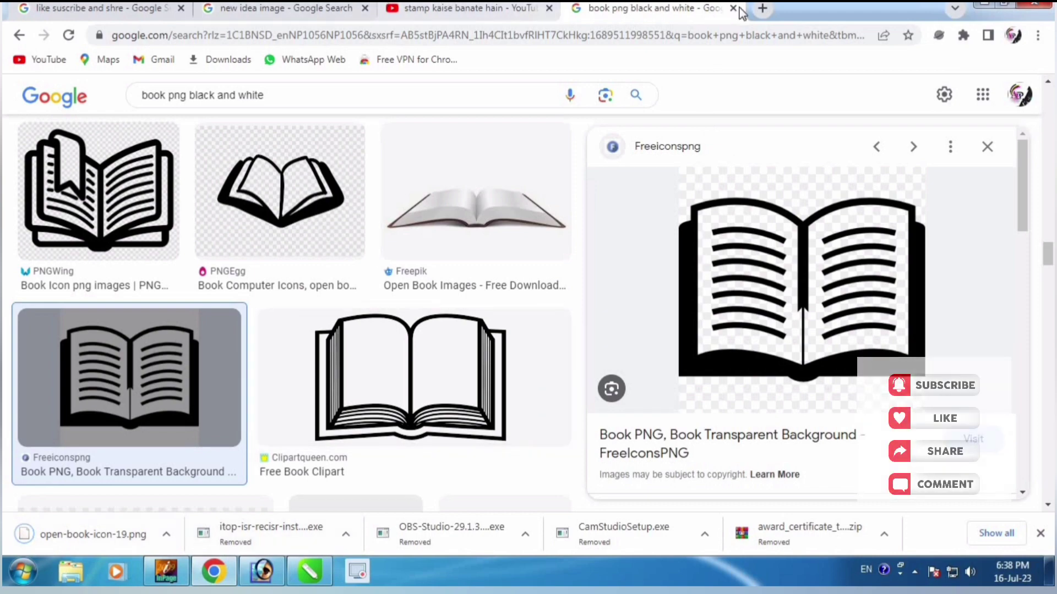
- Open the downloaded image's folder from Chrome's downloads and bring open-book-icon-19 into the CorelDRAW drawing
click(762, 9)
click(228, 59)
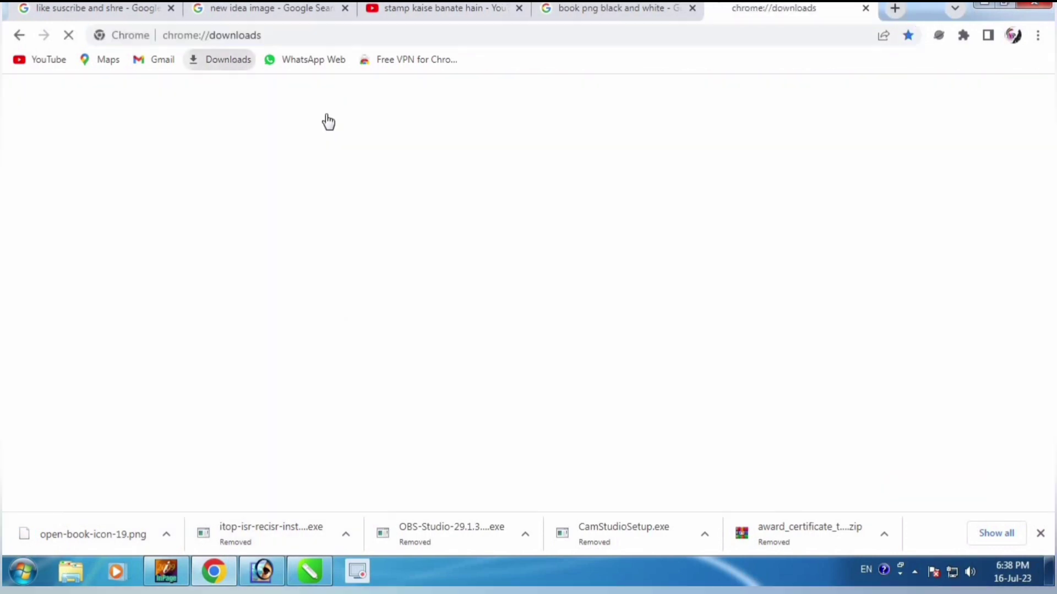
click(375, 253)
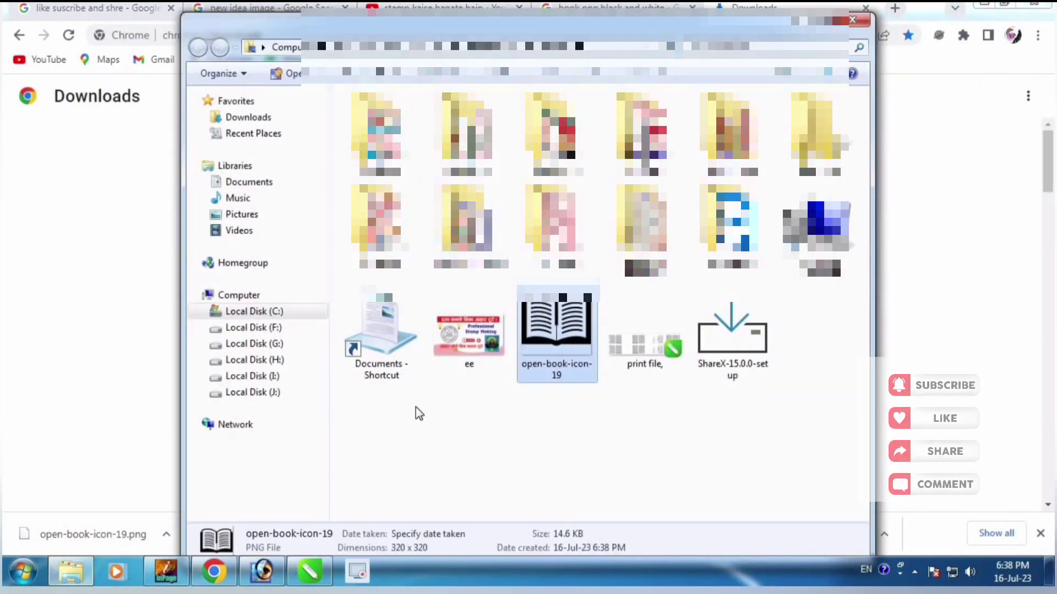
drag(557, 333, 250, 300)
drag(184, 293, 184, 292)
- Scale the book bitmap down to about 4.8 mm and centre it inside the six-pointed star
scroll(452, 298, down, 3)
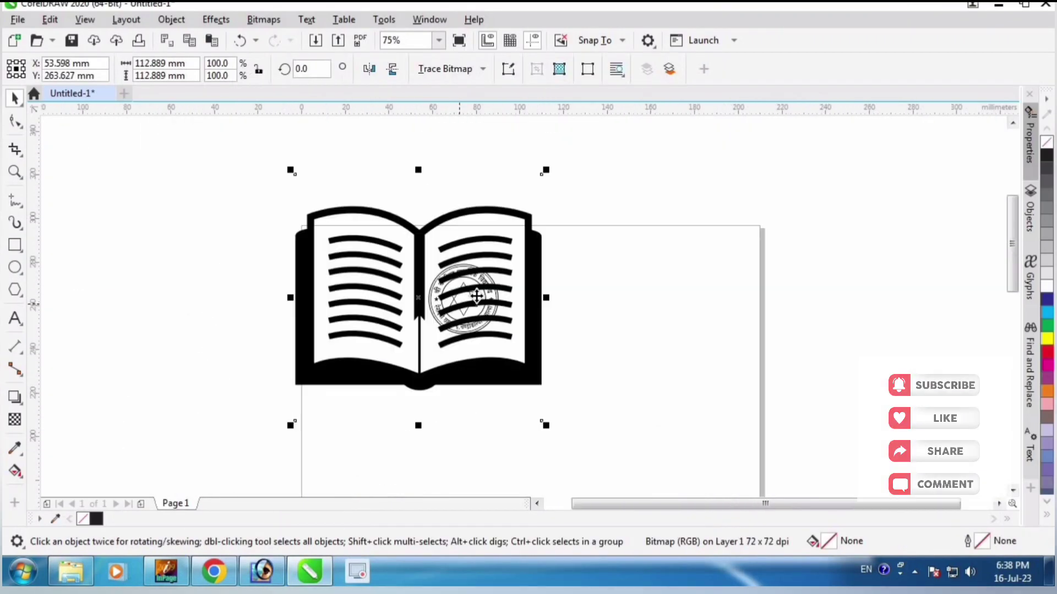
drag(433, 188, 438, 212)
scroll(428, 276, up, 3)
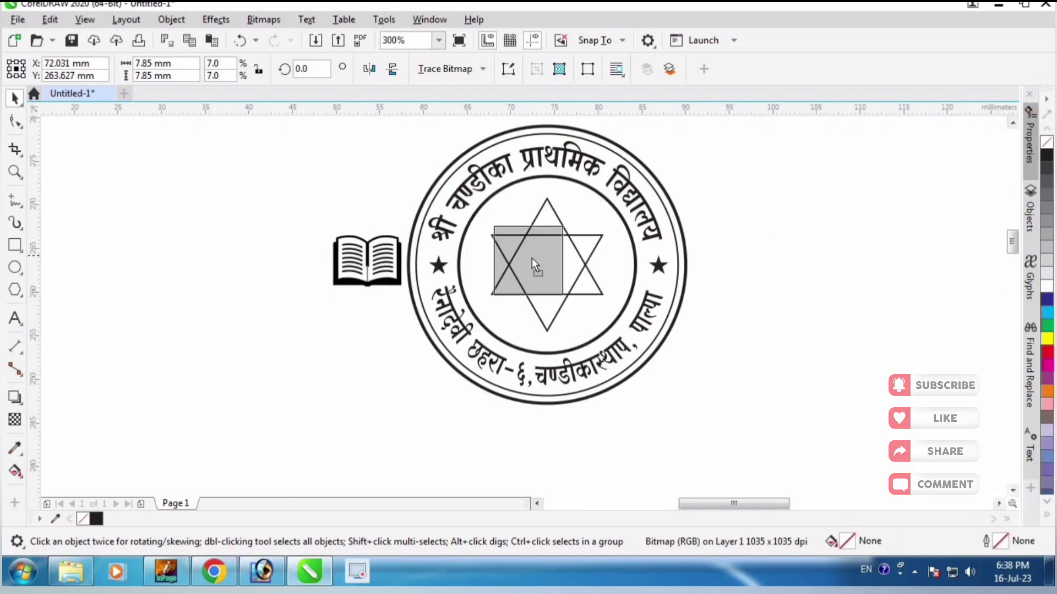
drag(531, 258, 532, 259)
scroll(559, 251, up, 1)
drag(603, 206, 560, 207)
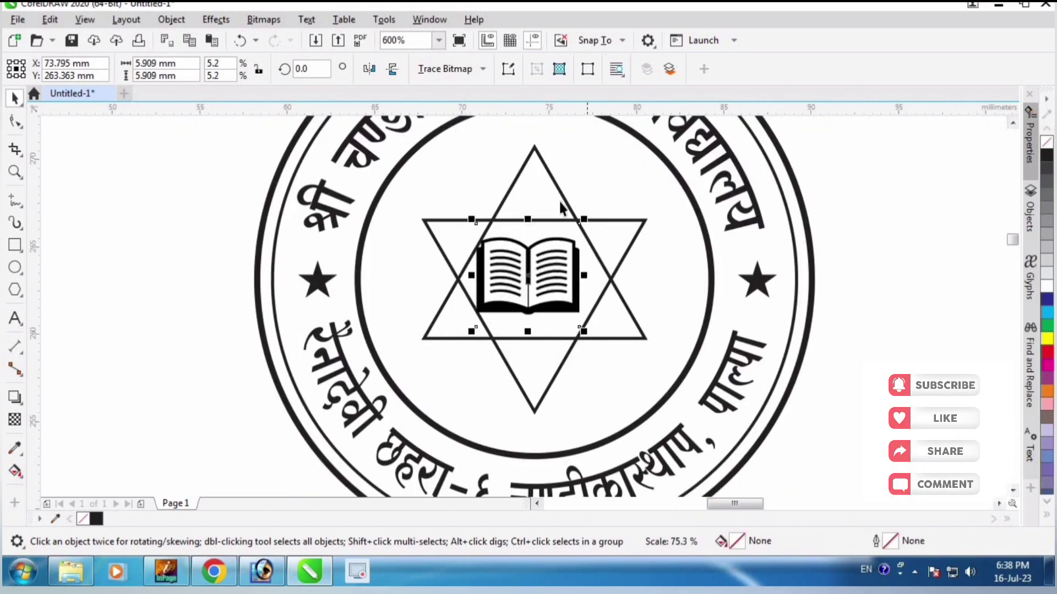
drag(533, 274, 539, 281)
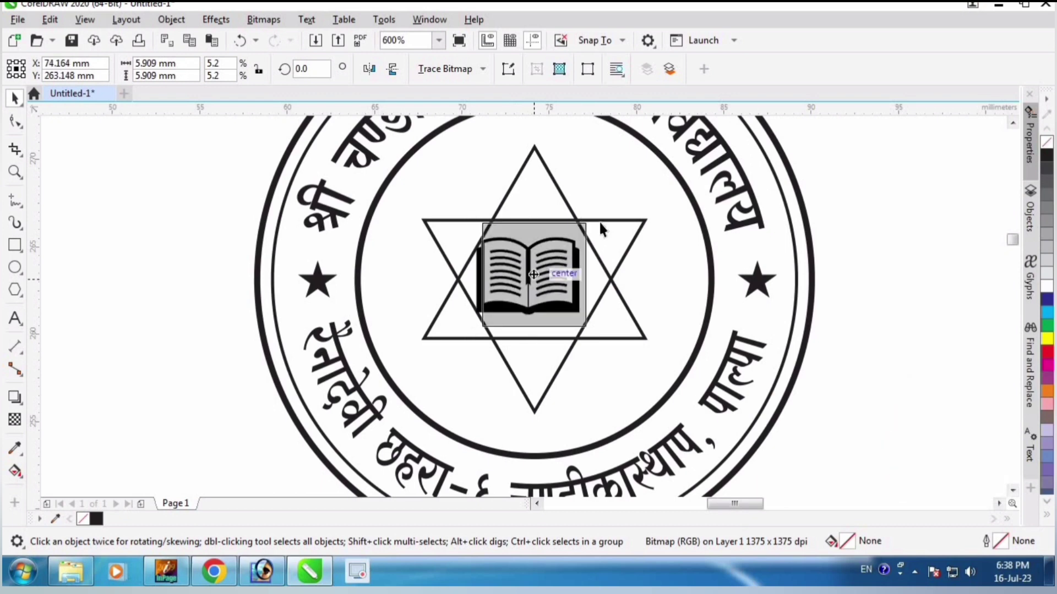
drag(600, 222, 576, 226)
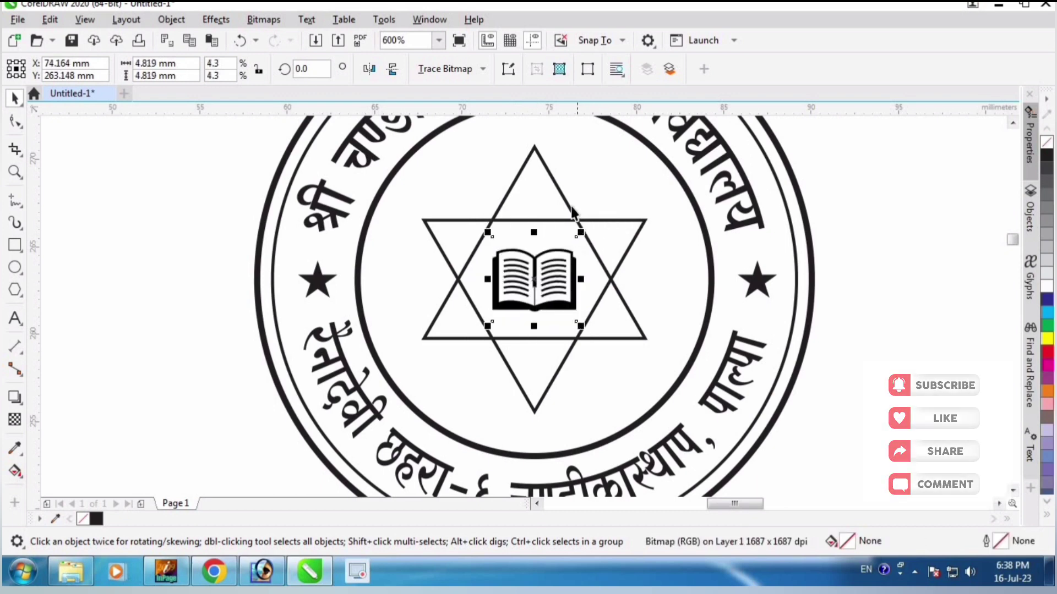
- Thicken the star group's outline to 1.0 pt
click(587, 220)
scroll(590, 219, up, 1)
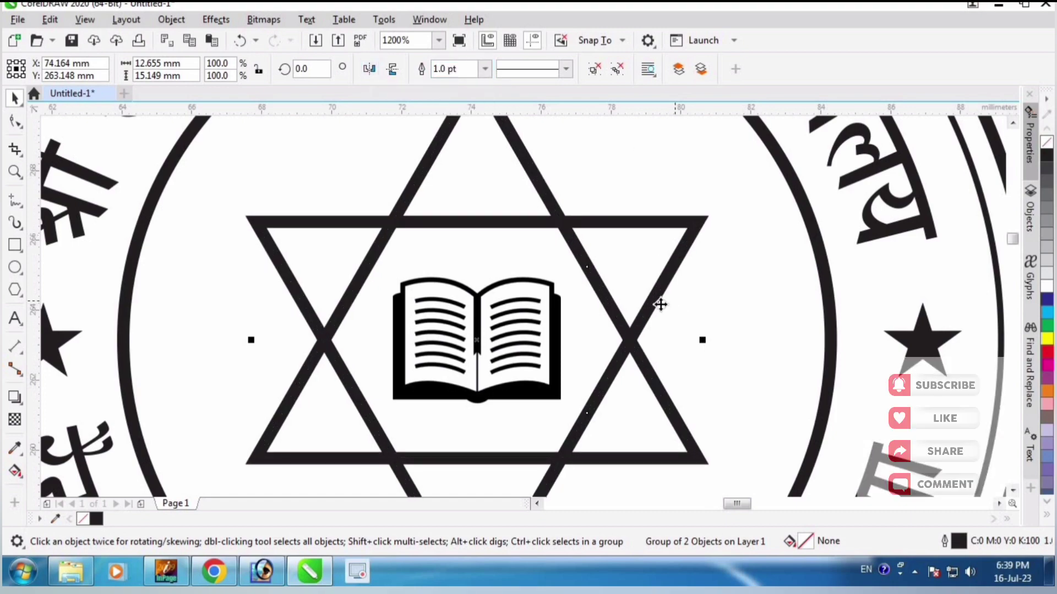
scroll(658, 302, down, 1)
click(49, 304)
- Add the artistic text स्थाः in the RAJ 115 font over the lower half of the star
click(15, 318)
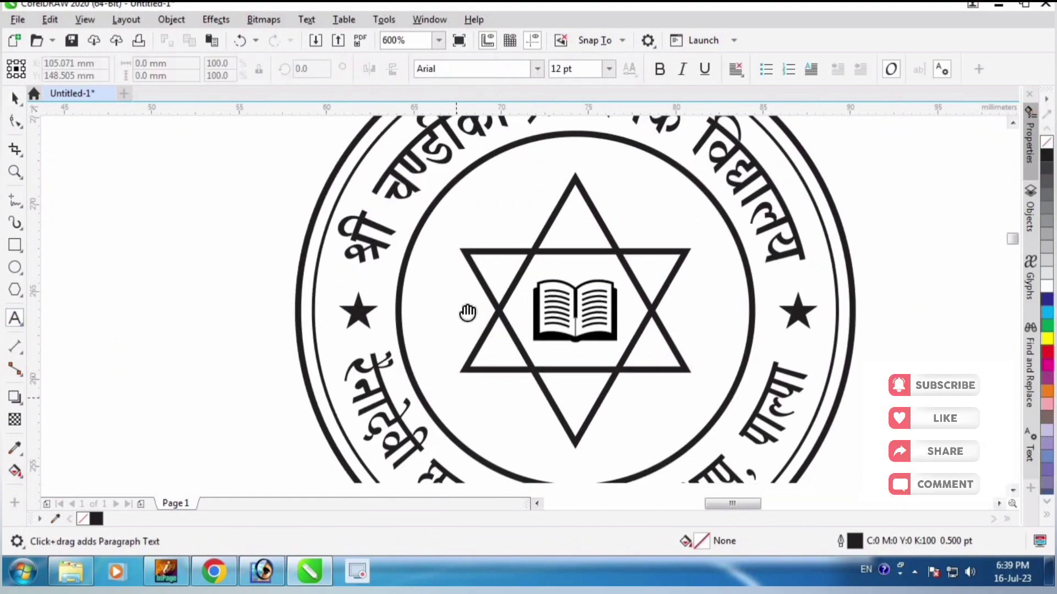
scroll(480, 325, down, 3)
click(477, 325)
text(ghf)
click(537, 70)
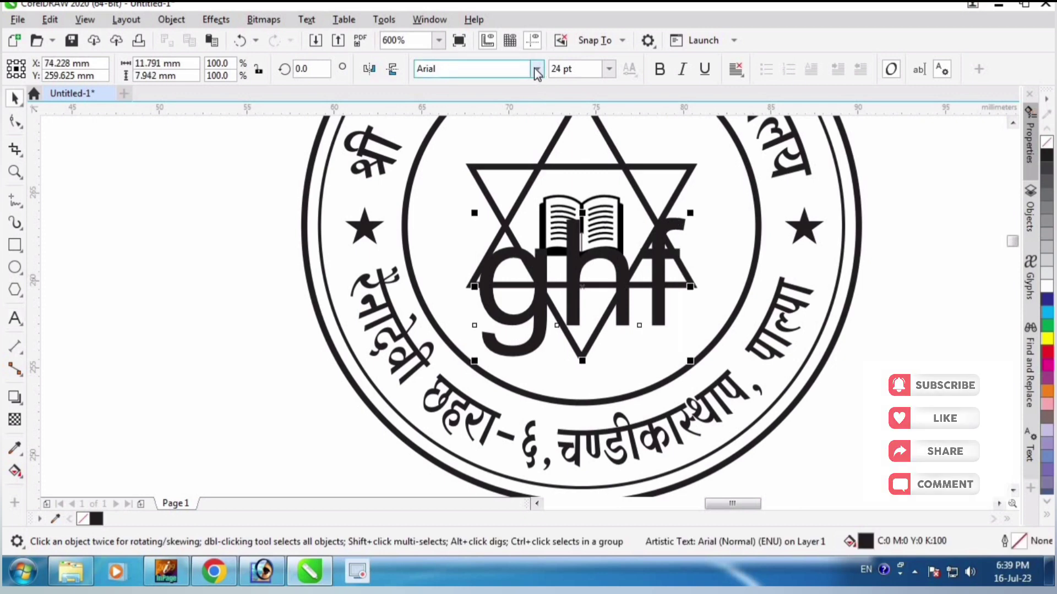
click(512, 116)
key(ctrl+a)
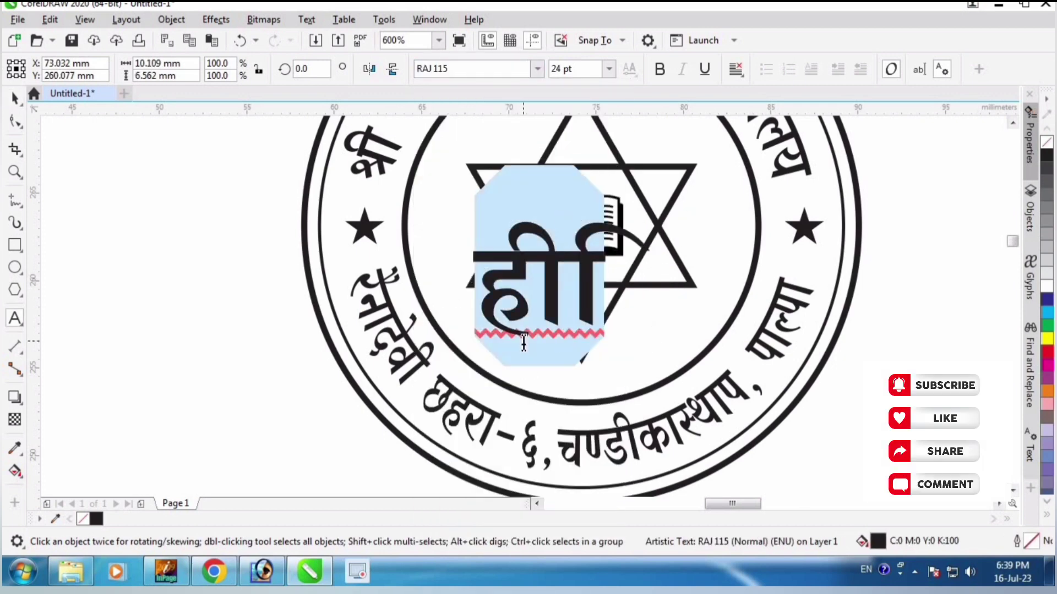
text(LFkk:)
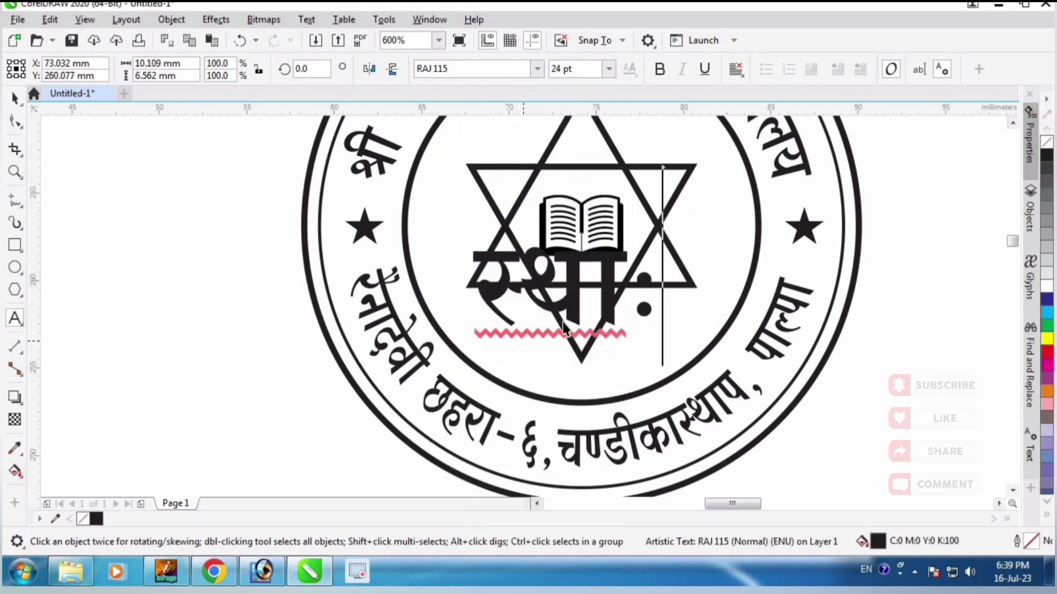
- Shrink स्थाः to about 11 pt left of the star's lower point and place a copy on its right side
key(ctrl+space)
drag(603, 235, 662, 313)
right_click(662, 313)
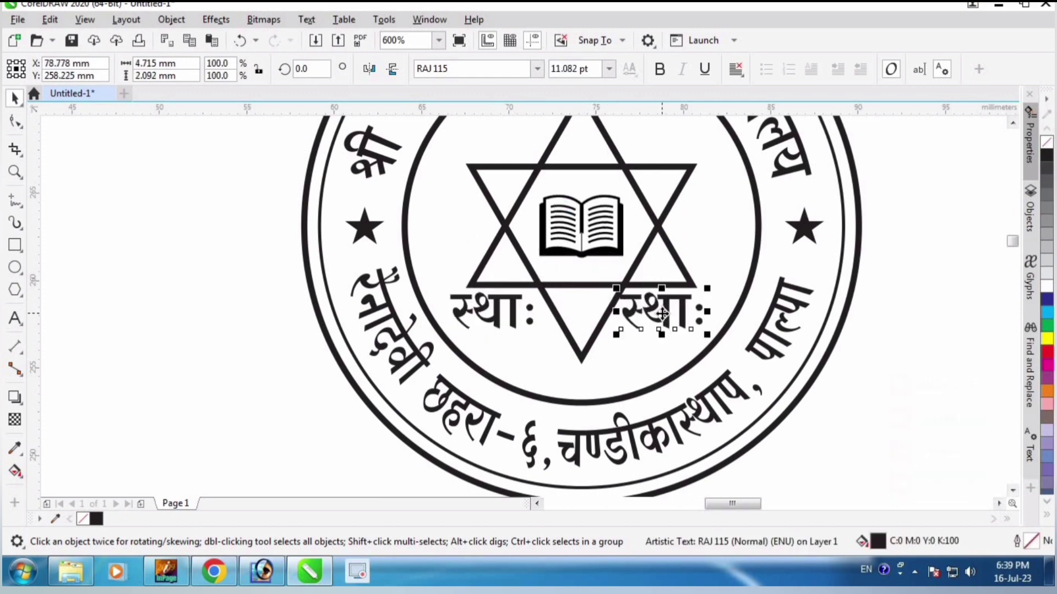
- Change the right-hand copy to २०६४ and scale it down to fit inside the inner circle, then select स्थाः
key(F8)
text(२०६४)
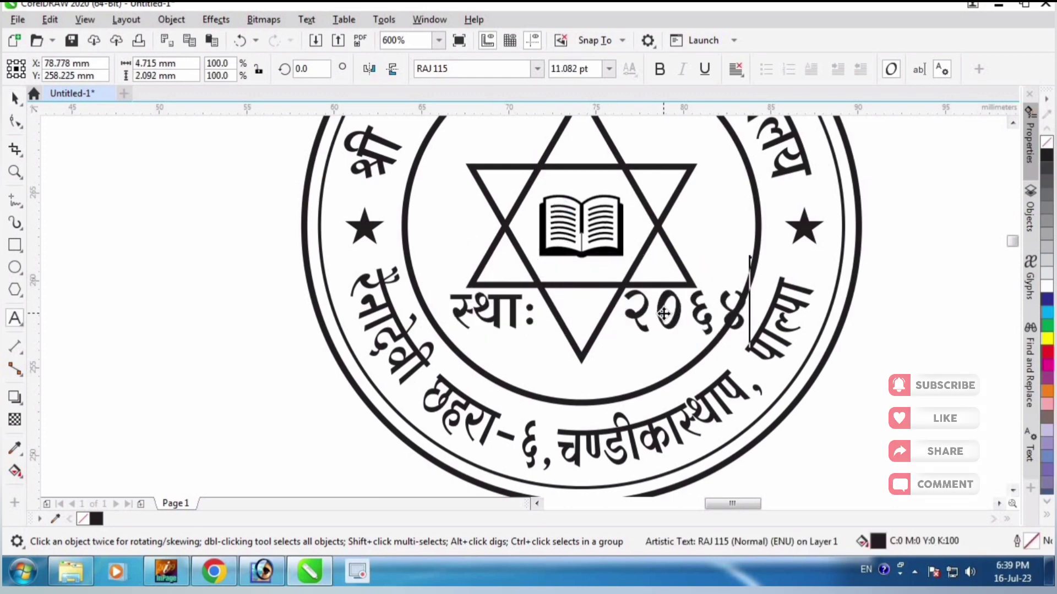
key(ctrl+space)
drag(749, 287, 721, 299)
click(481, 306)
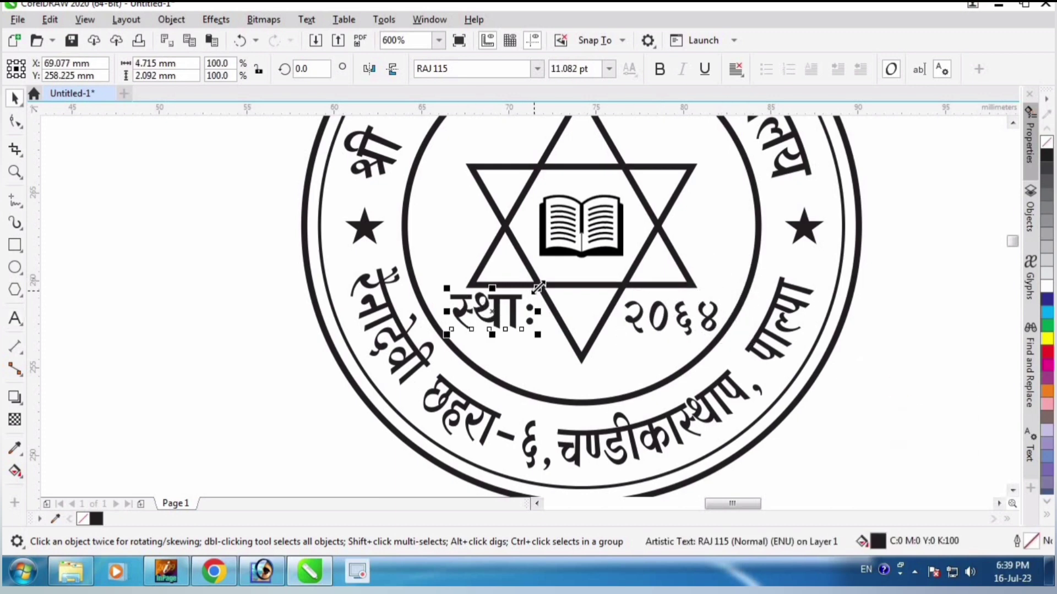
- Scale स्थाः down slightly and nudge २०६४ closer to the star's lower point, leaving nothing selected
drag(538, 287, 524, 295)
click(641, 320)
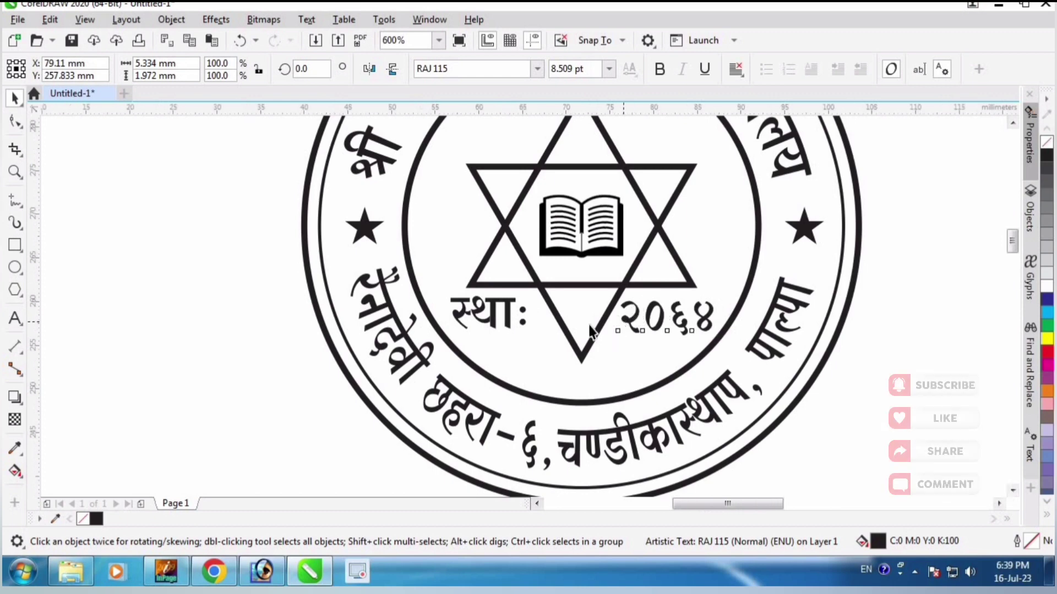
scroll(623, 324, down, 2)
click(692, 325)
- Examine the whole round stamp and a close-up of its curved school name, side stars and book emblem
scroll(693, 326, up, 1)
drag(694, 326, 697, 343)
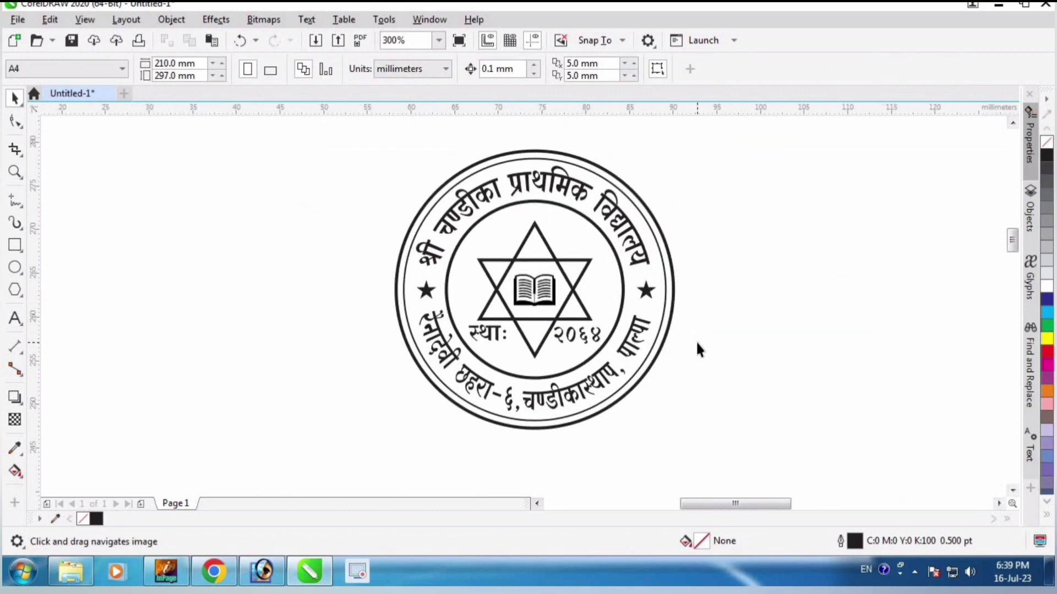
drag(665, 311, 685, 336)
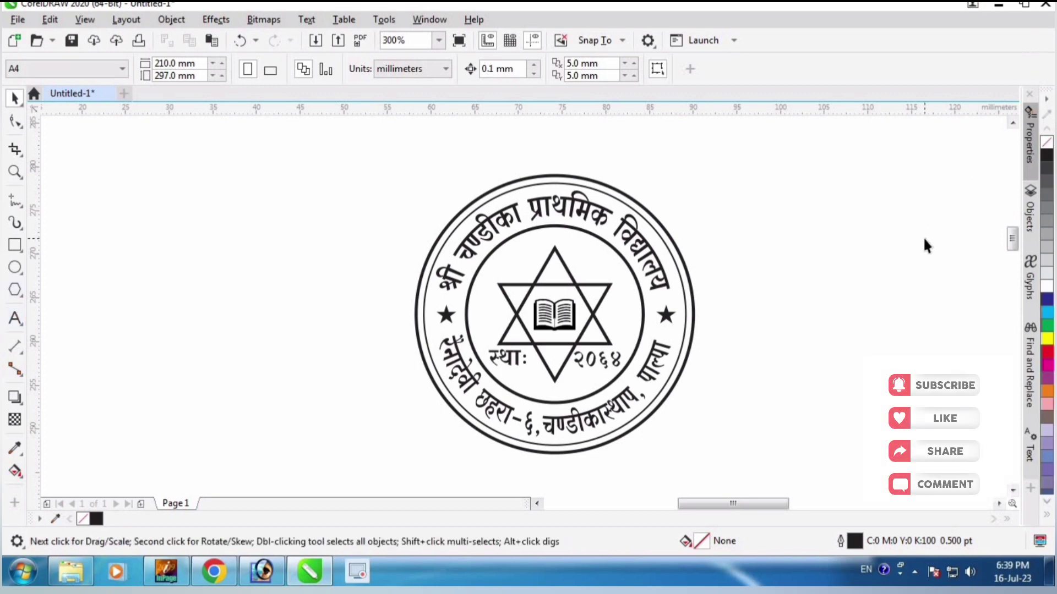
drag(657, 260, 655, 245)
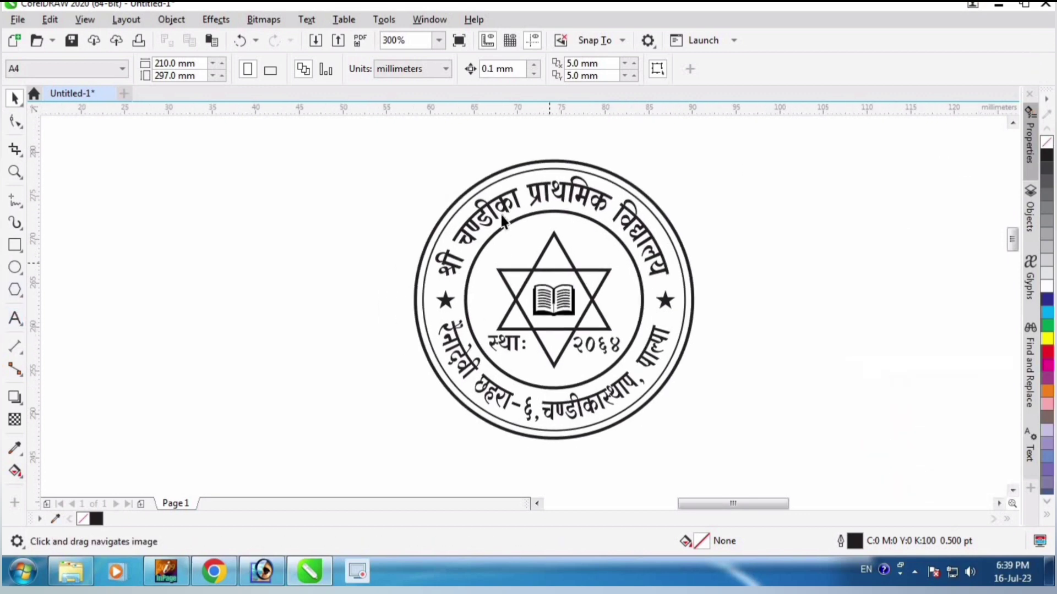
scroll(501, 214, up, 1)
scroll(494, 163, up, 3)
scroll(441, 207, down, 3)
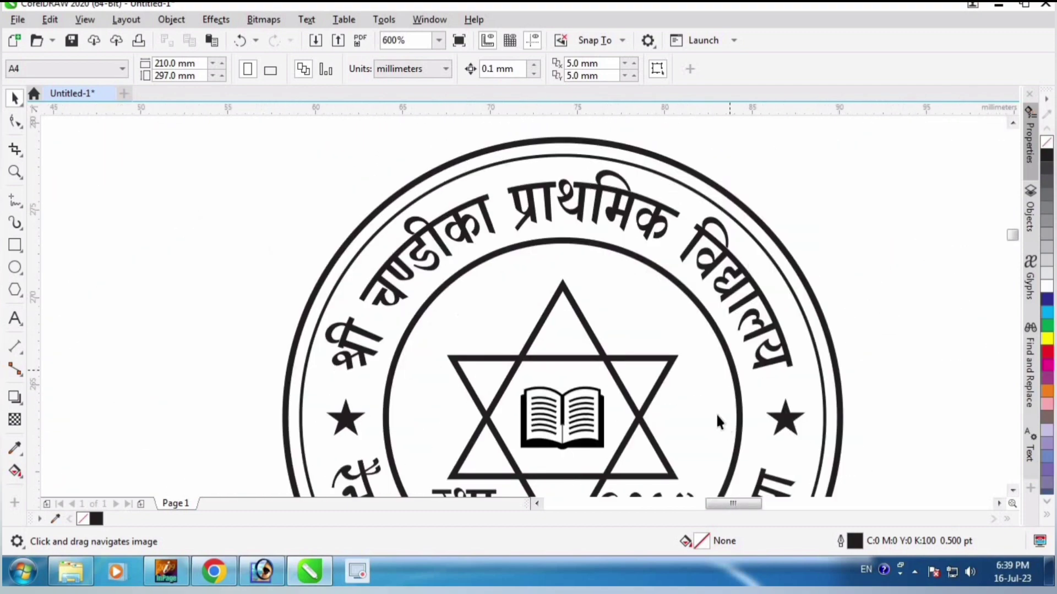
drag(717, 417, 779, 187)
scroll(726, 285, down, 1)
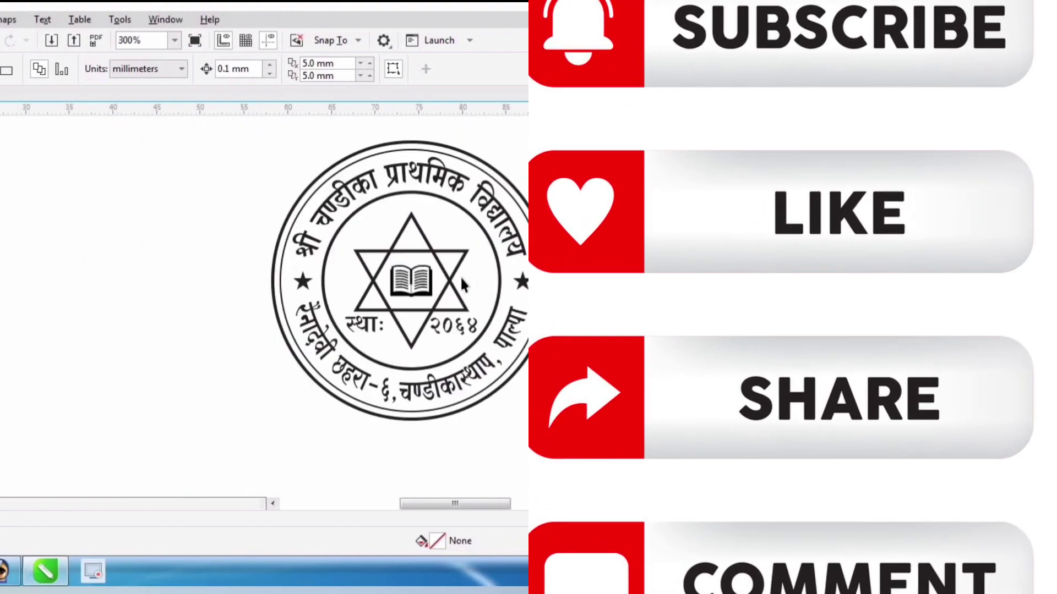
drag(461, 278, 440, 317)
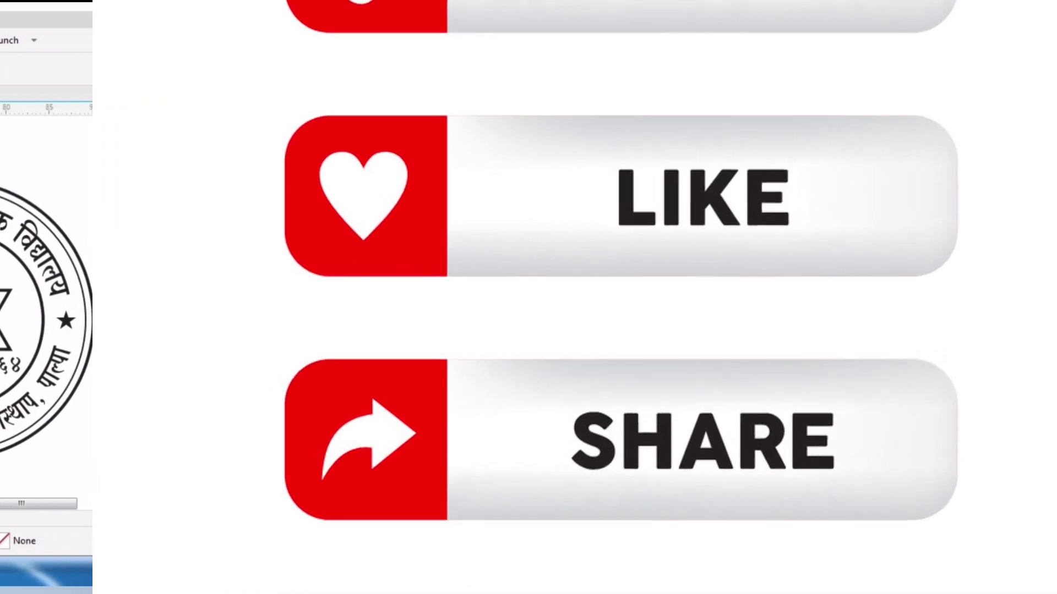